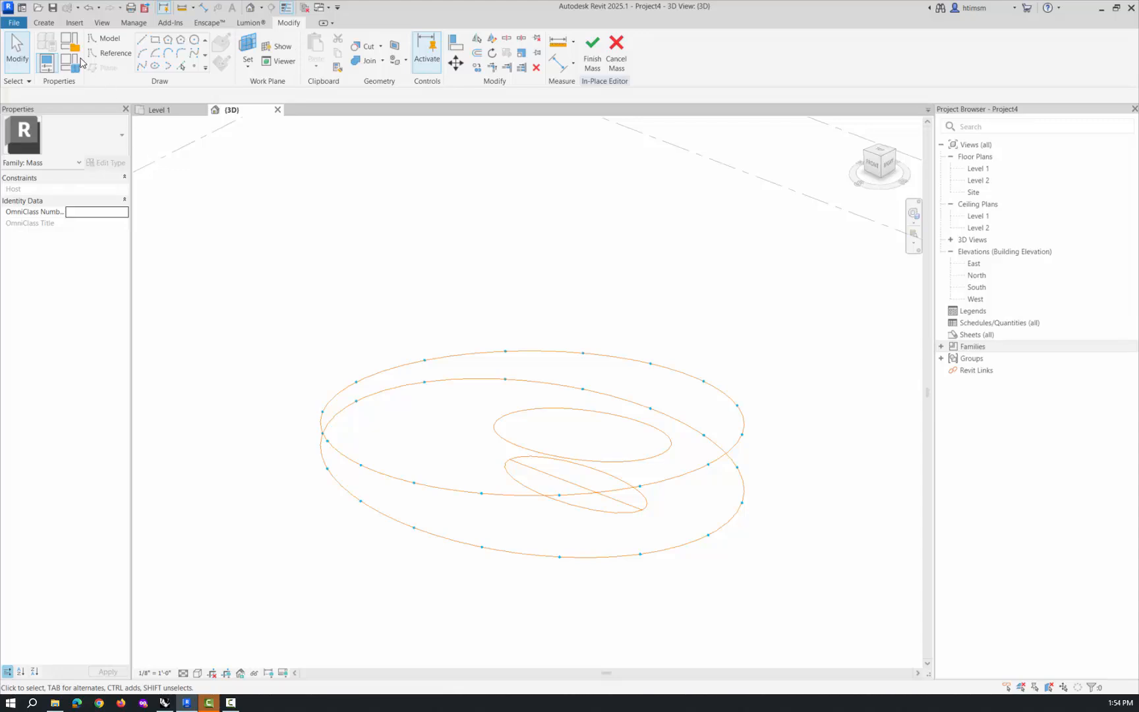
# Load the 2pt Tube.rfa family from the Adaptive Components folder into the in-place mass.
pyautogui.click(76, 24)
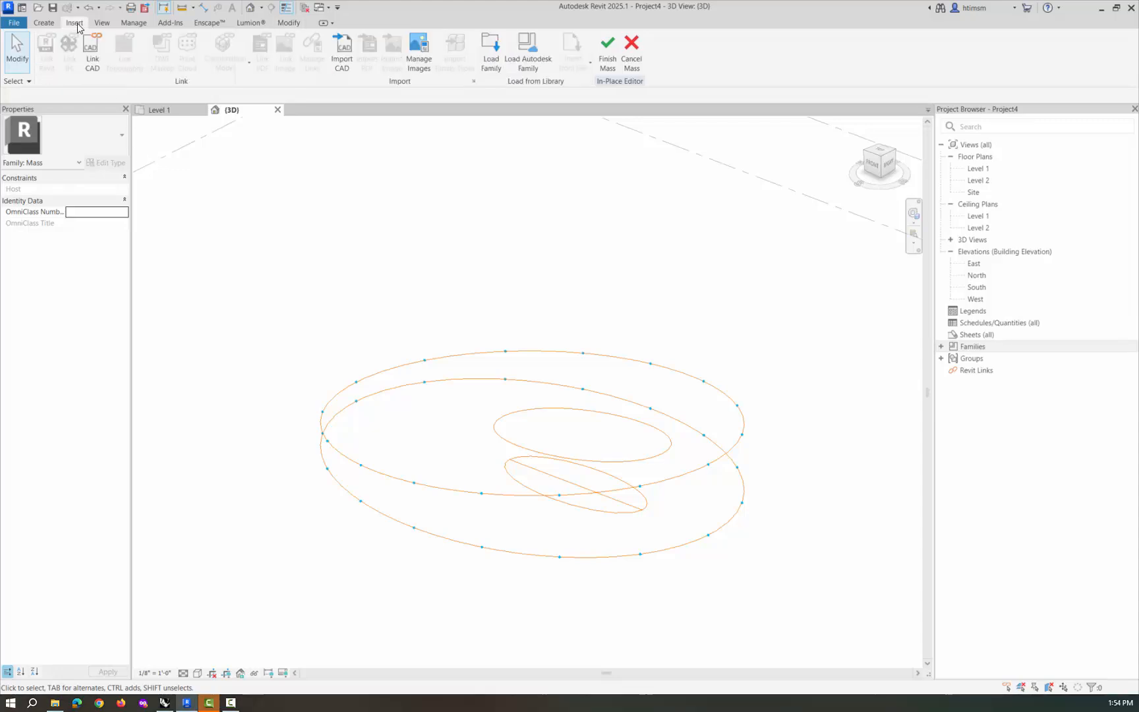
pyautogui.click(491, 61)
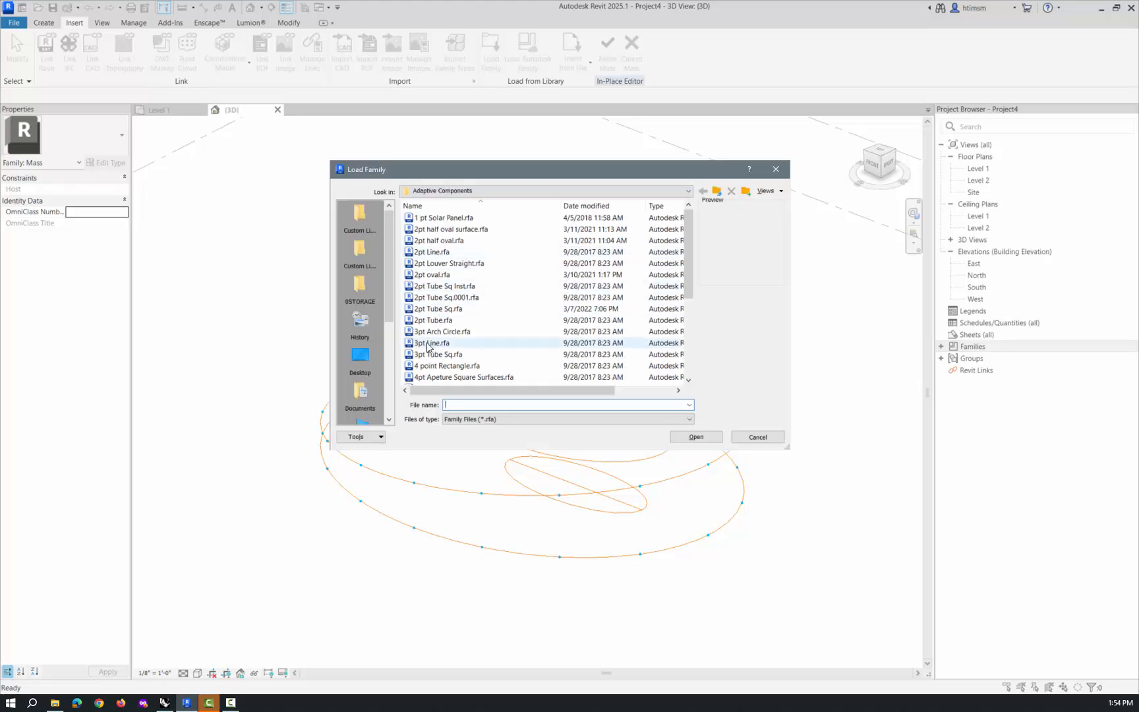
pyautogui.click(432, 321)
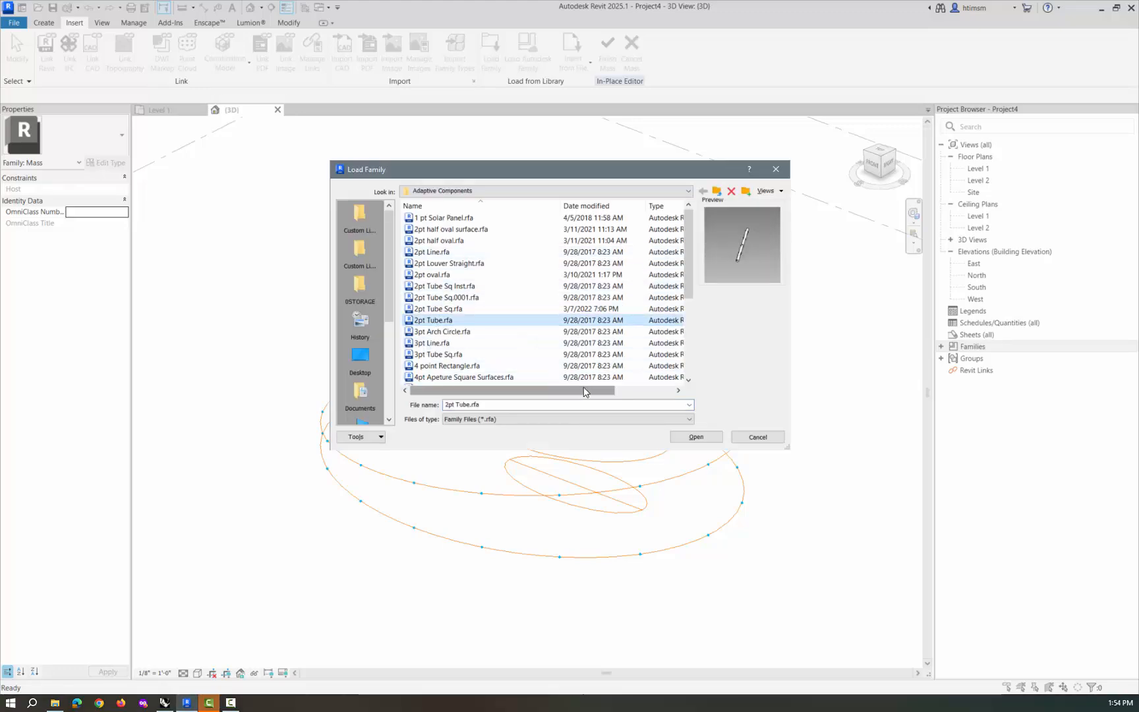
pyautogui.click(692, 438)
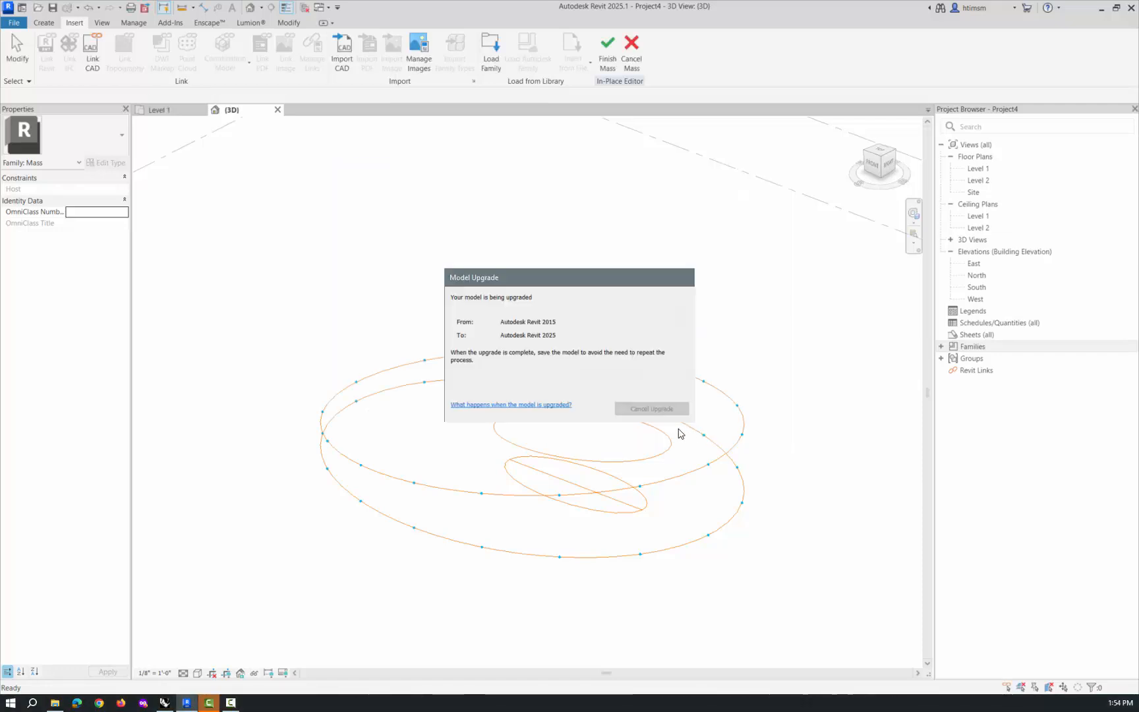
# Open the loaded 2pt Tube generic model family for editing and review its family type parameters.
pyautogui.doubleClick(949, 346)
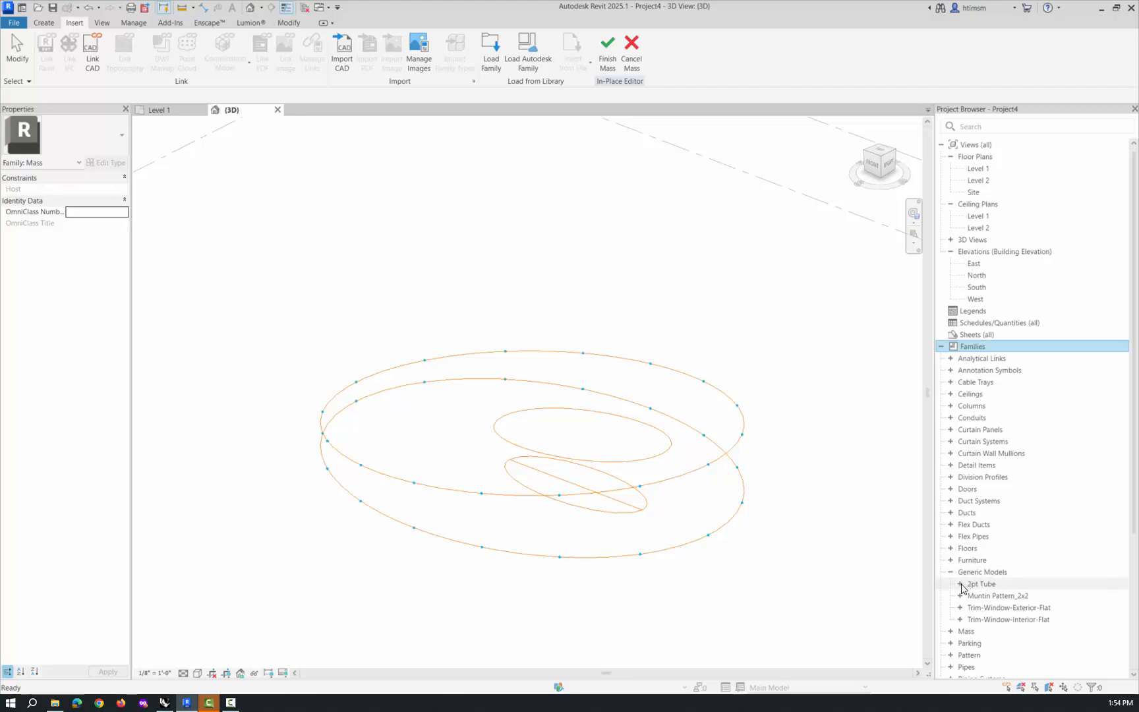
pyautogui.rightClick(969, 586)
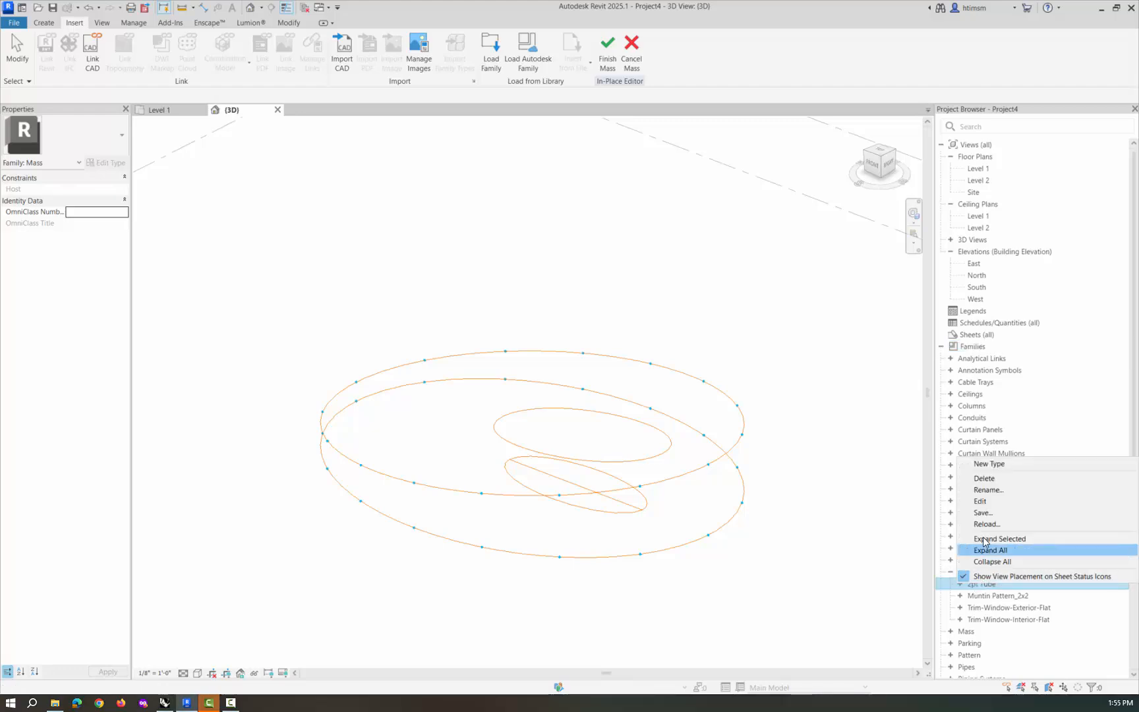
pyautogui.click(980, 501)
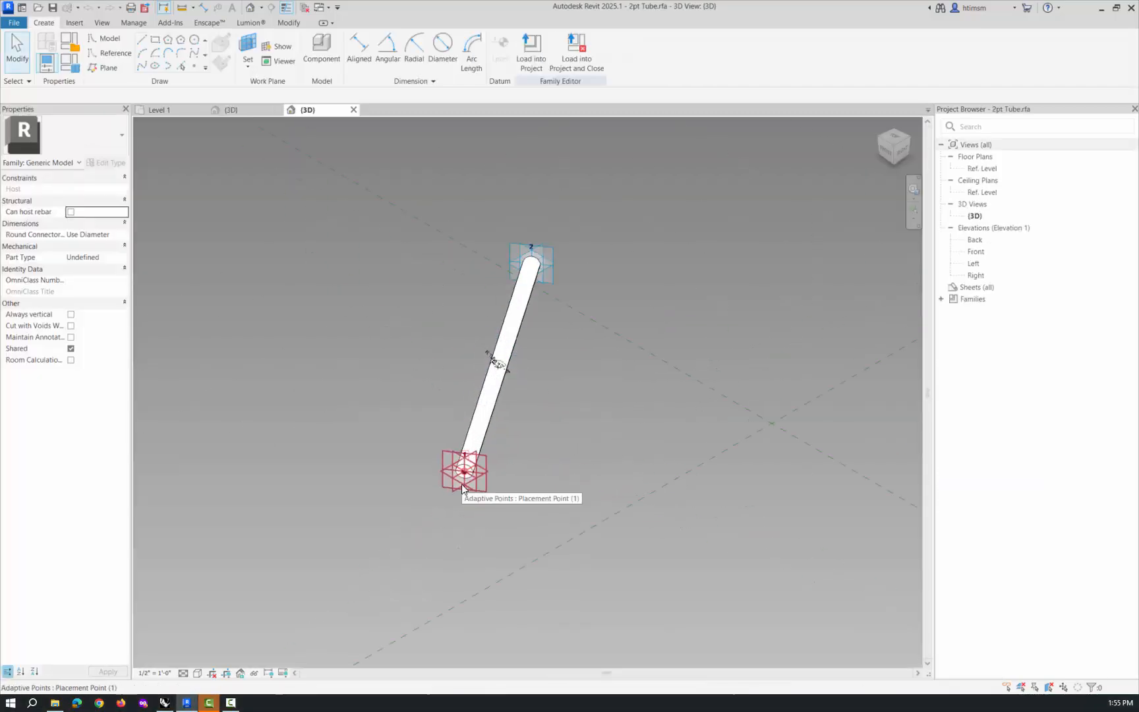
pyautogui.click(49, 66)
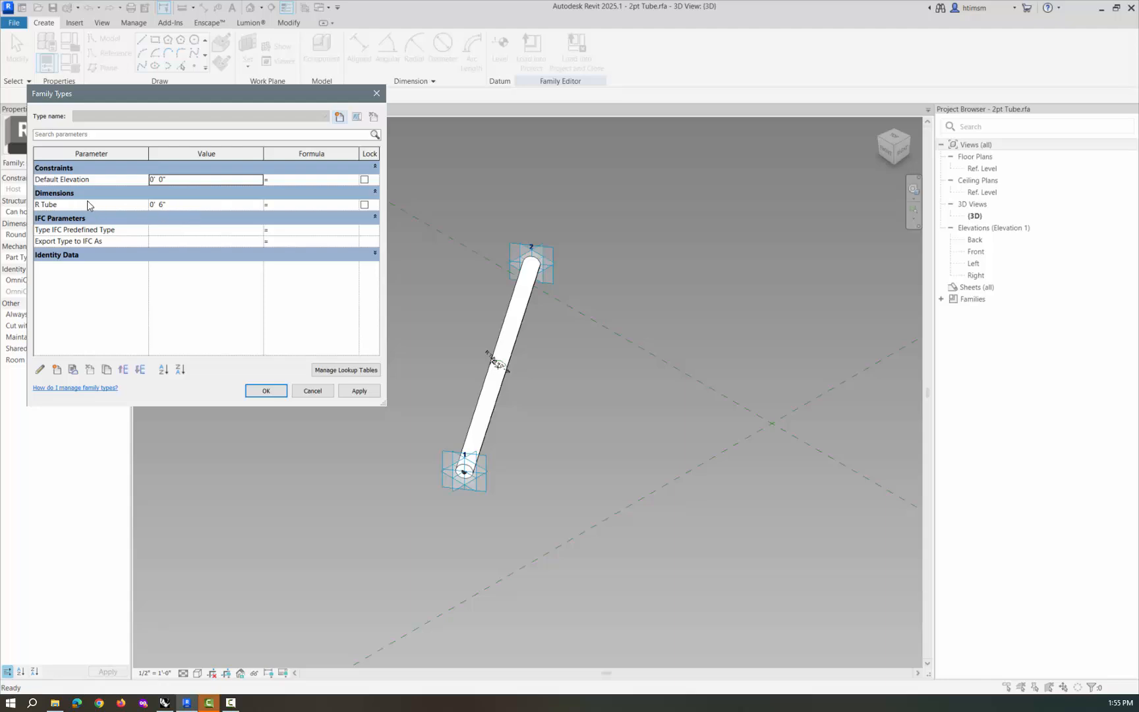
pyautogui.click(312, 391)
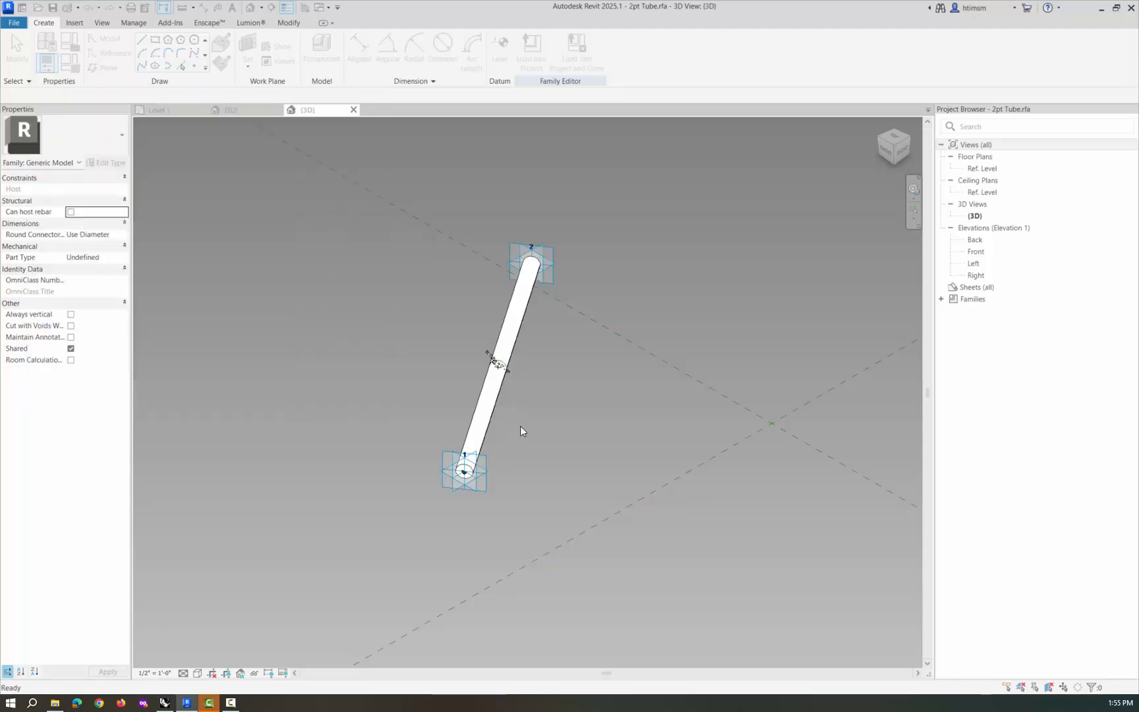
# Associate the tube form's material with a new type-based family parameter named Tube Mat, grouped under Materials and Finishes.
pyautogui.click(497, 393)
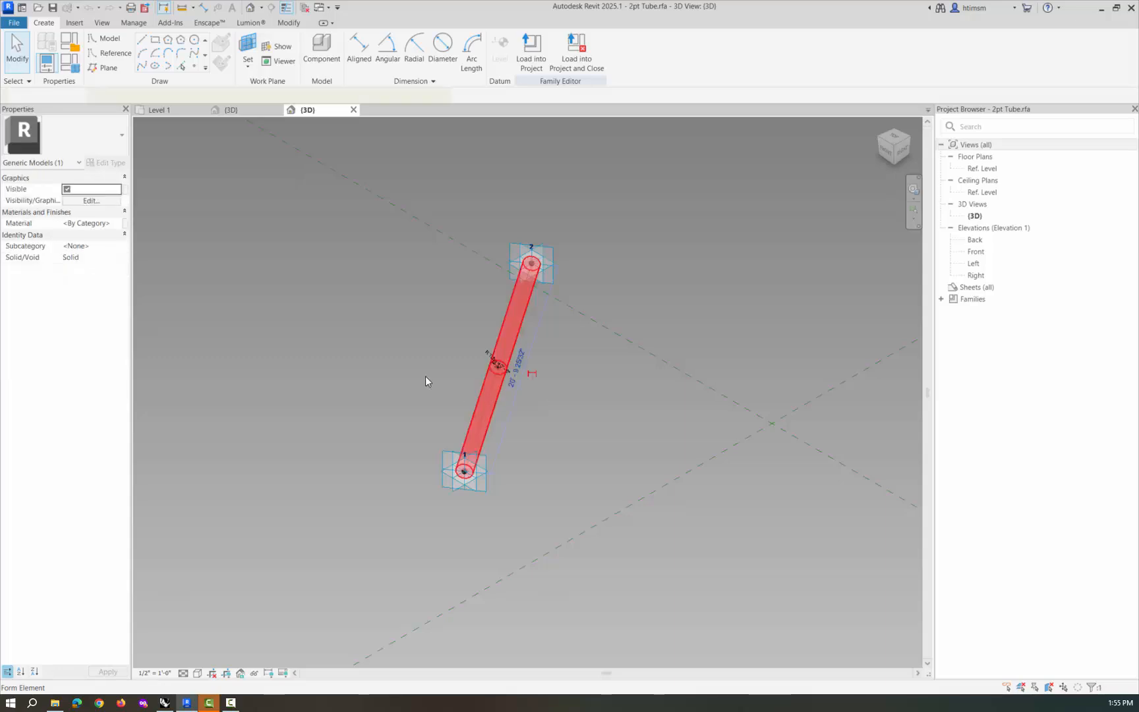
pyautogui.click(126, 223)
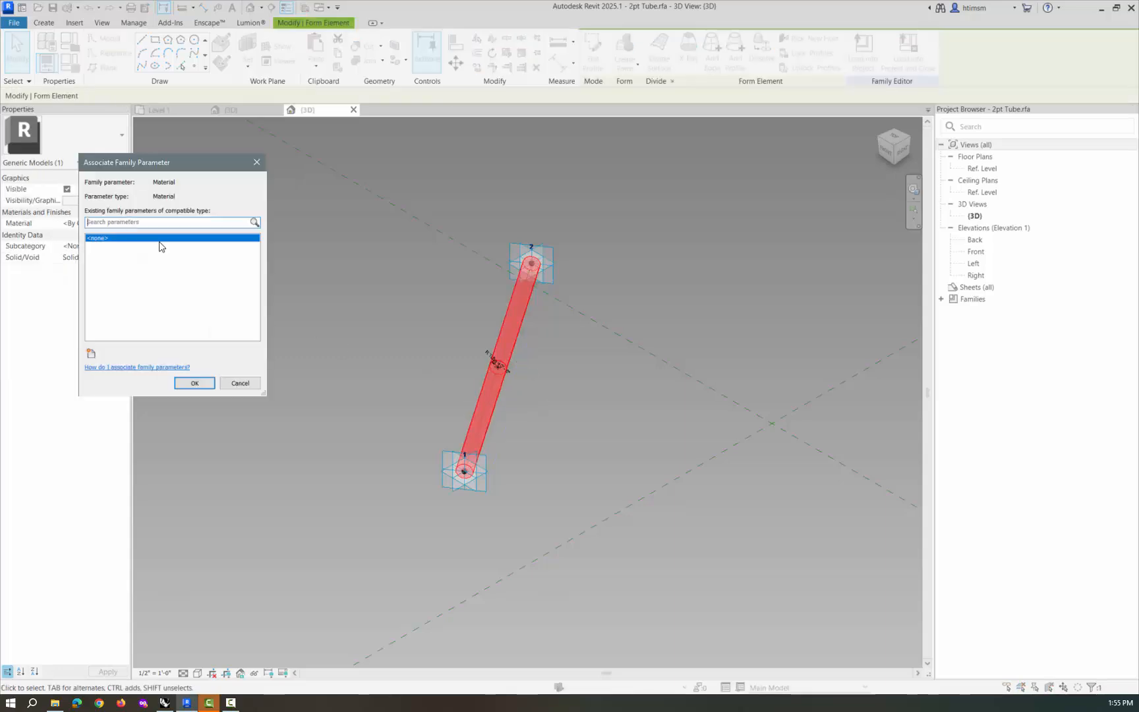
pyautogui.click(91, 355)
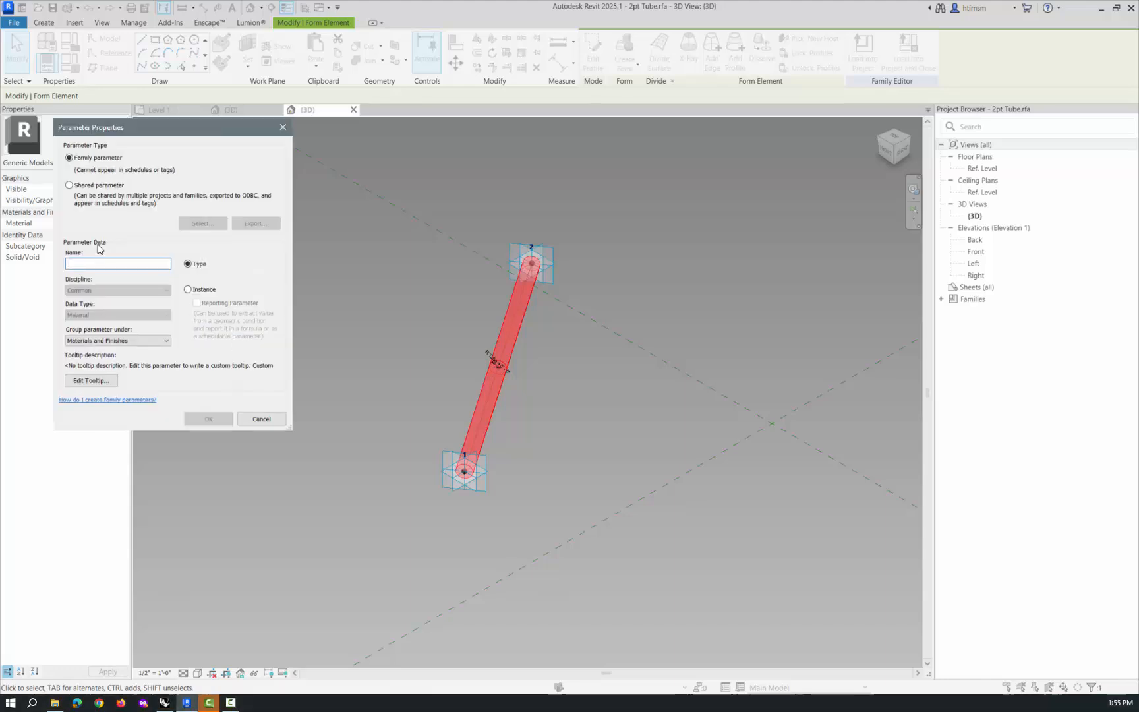
pyautogui.write('Tube Mat')
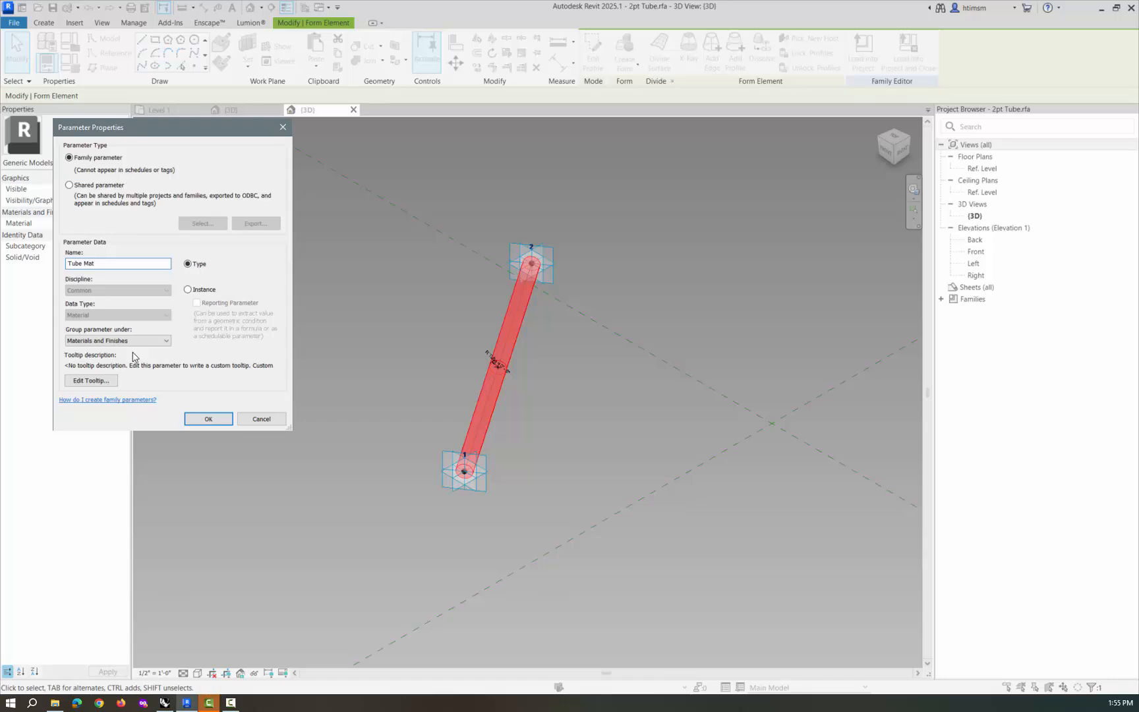
pyautogui.click(188, 418)
pyautogui.click(193, 383)
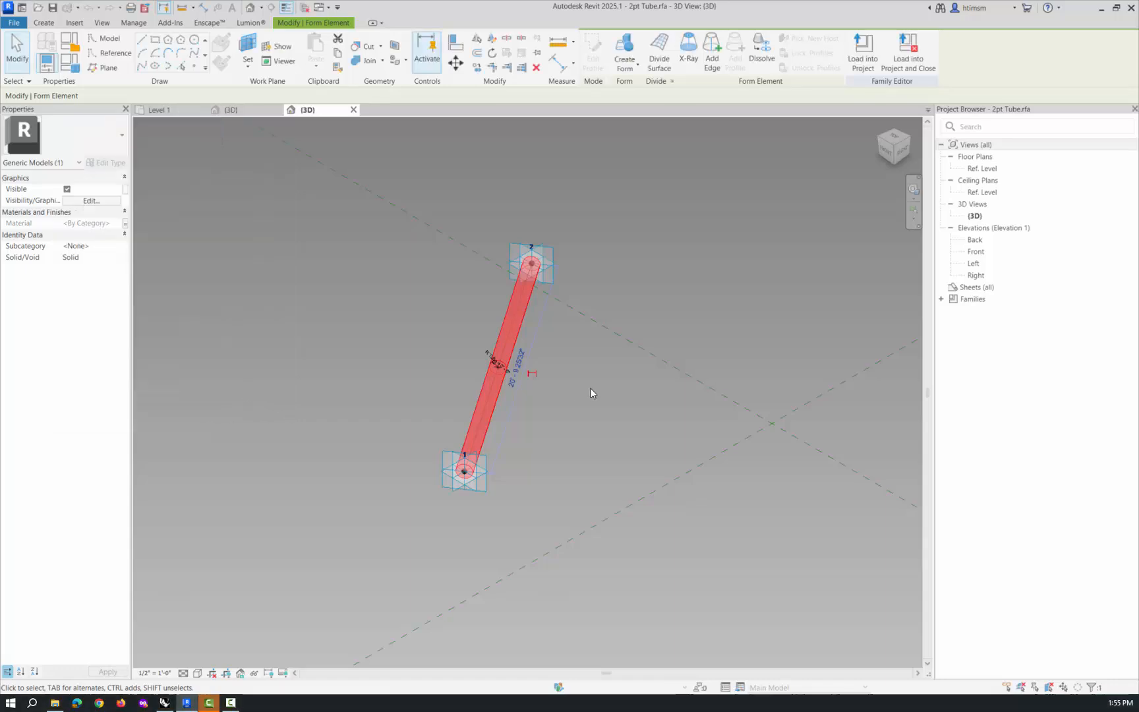
pyautogui.click(590, 389)
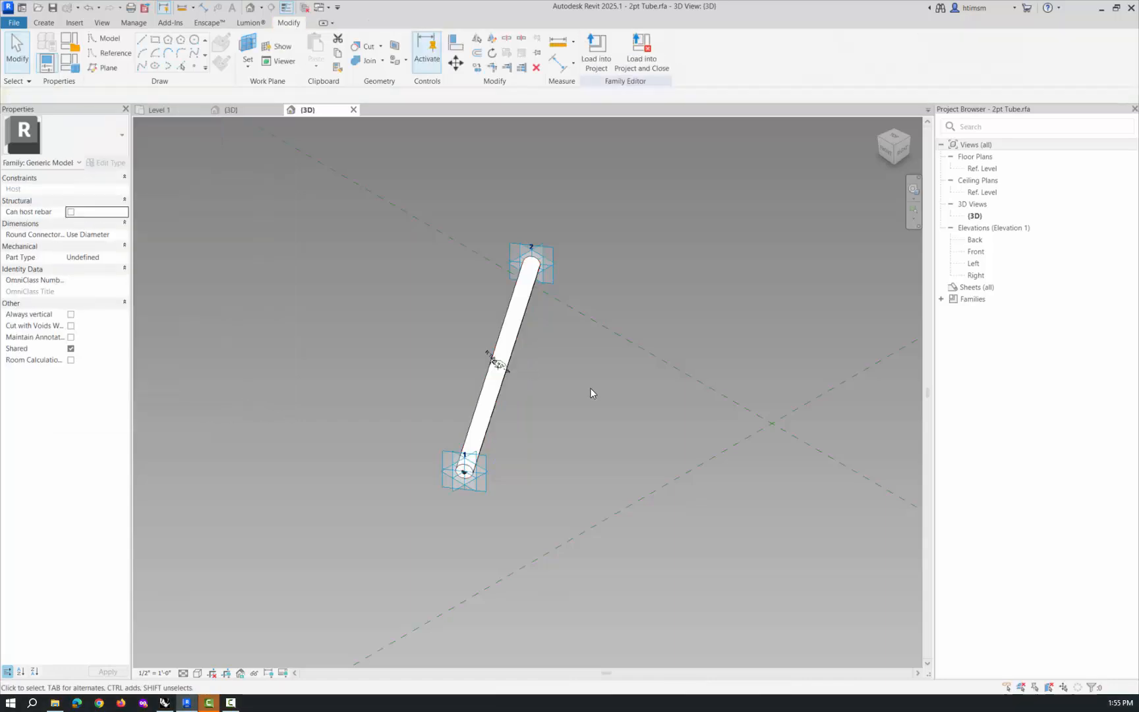
# Save 2pt Tube.rfa over the existing file, then close it and load it into the project, overwriting the existing version.
pyautogui.click(54, 10)
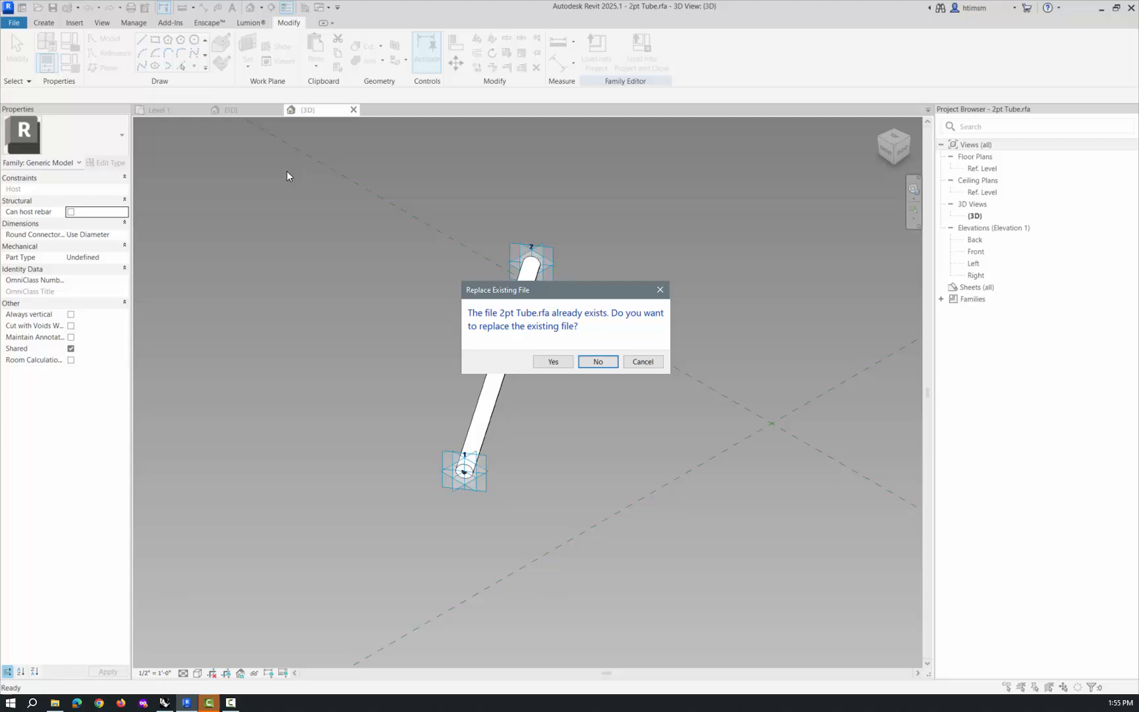
pyautogui.click(553, 362)
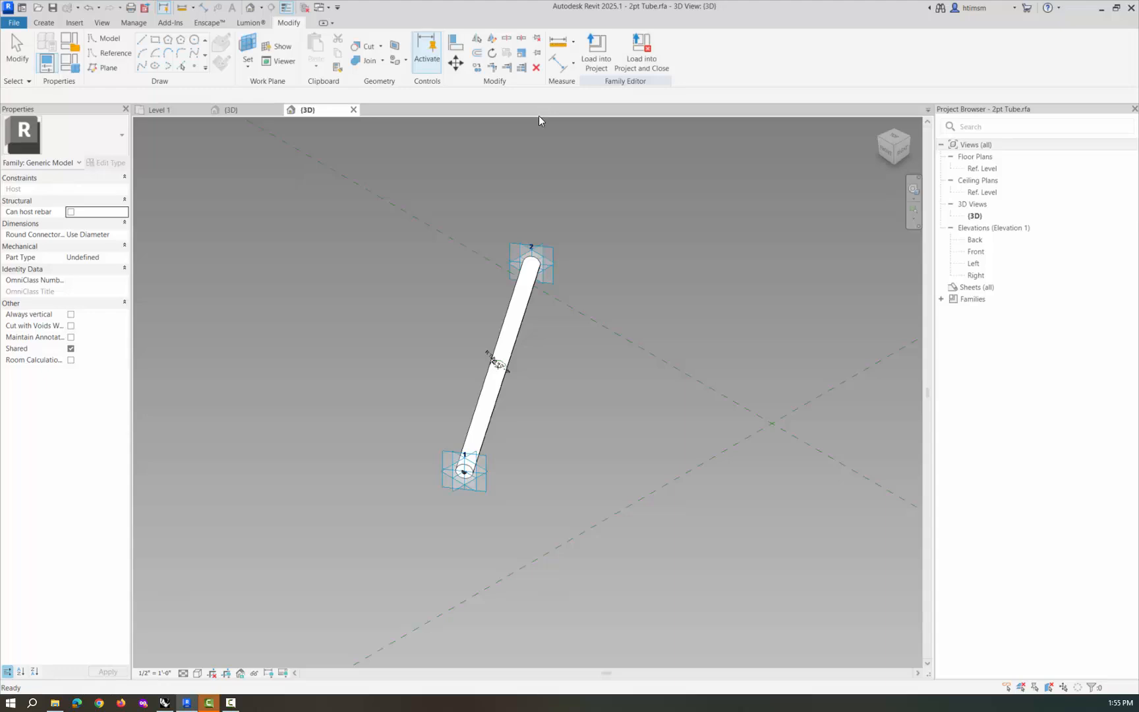
pyautogui.click(642, 54)
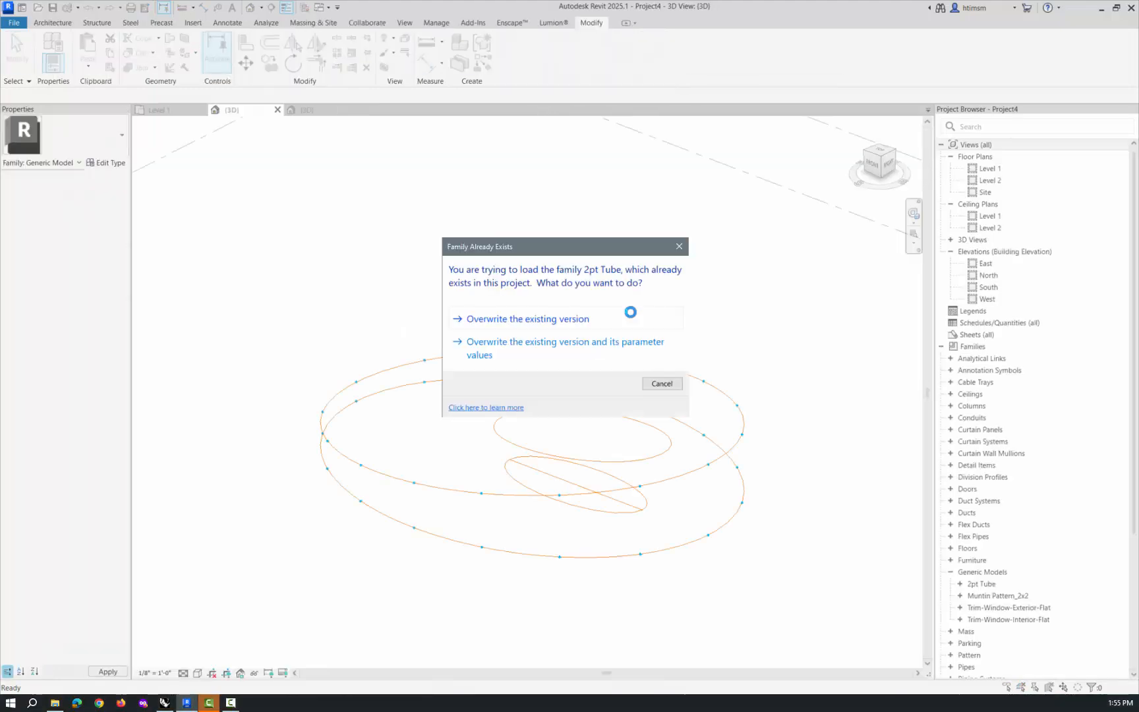
pyautogui.click(509, 319)
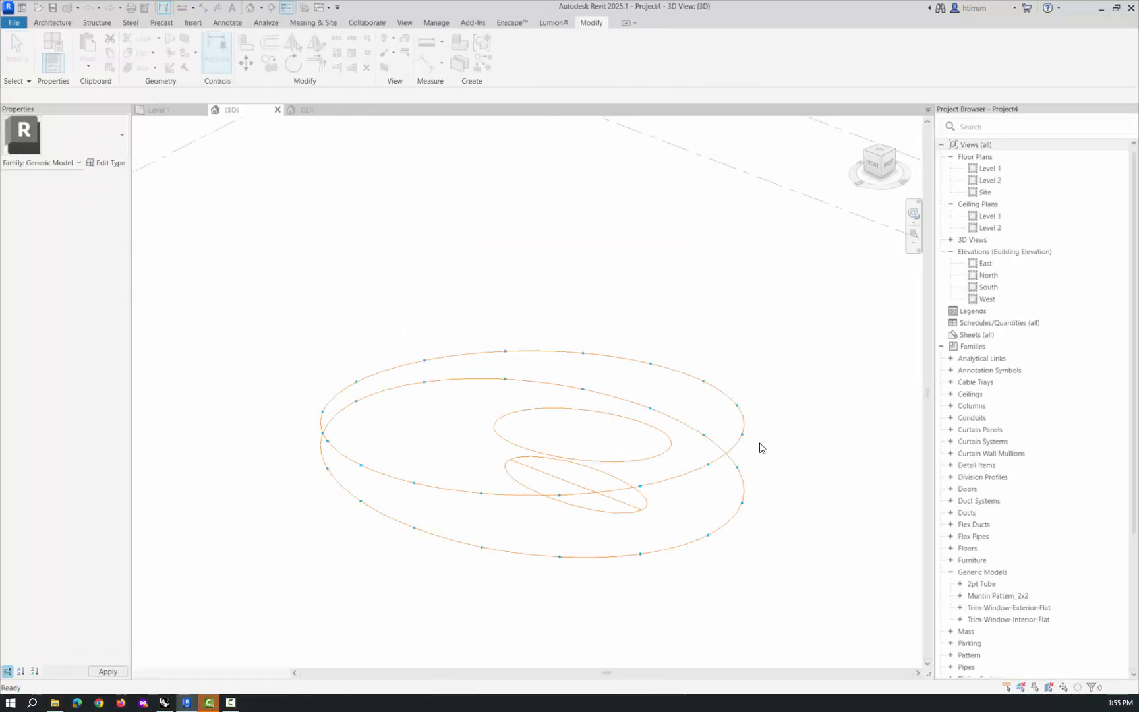
# Place a 2pt Tube instance from a division point on the lower ring to the matching point on the upper ring.
pyautogui.click(962, 584)
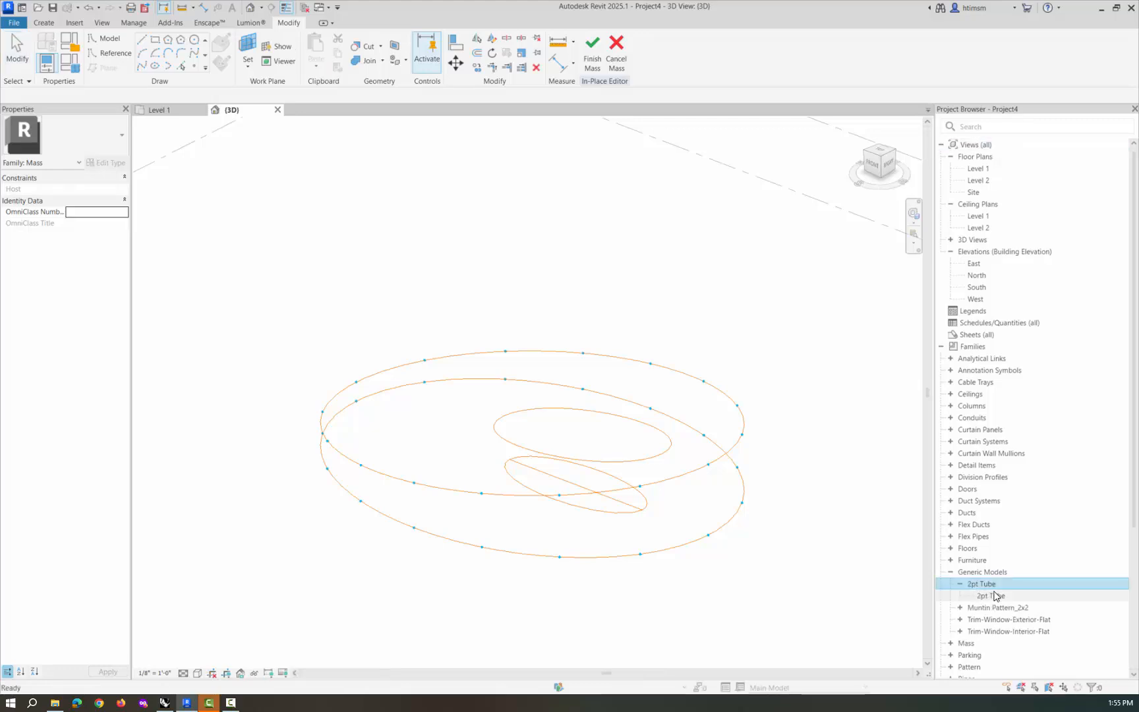
pyautogui.click(992, 596)
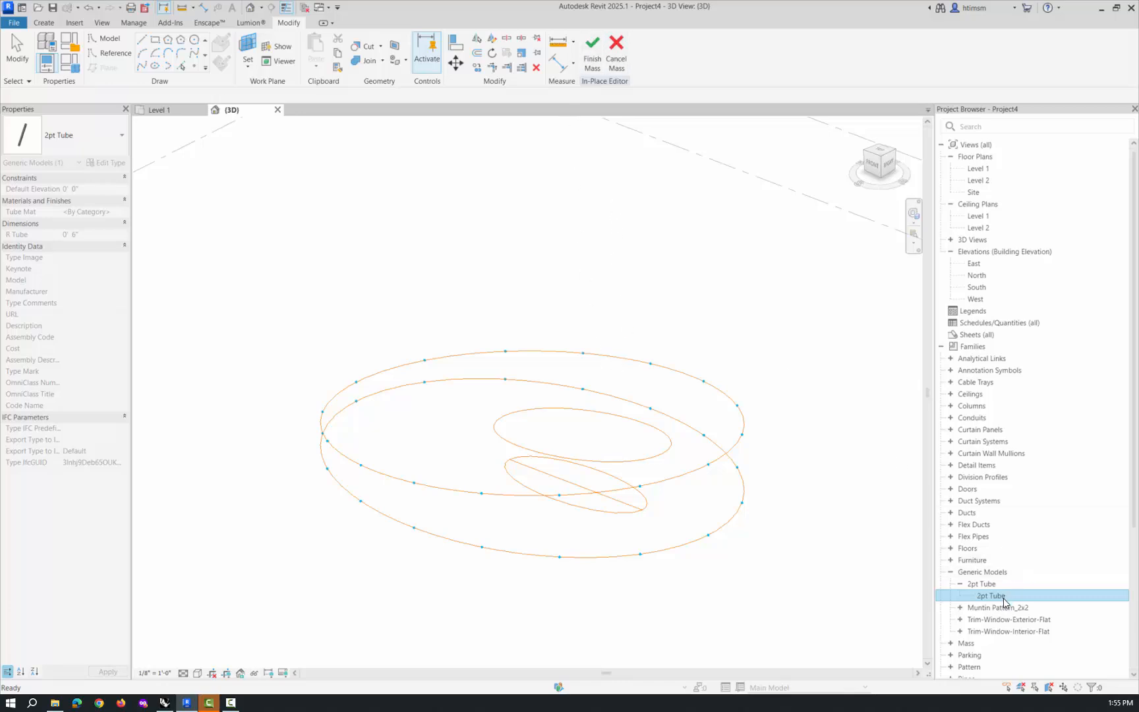
pyautogui.moveTo(996, 596); pyautogui.dragTo(720, 594)
pyautogui.click(708, 535)
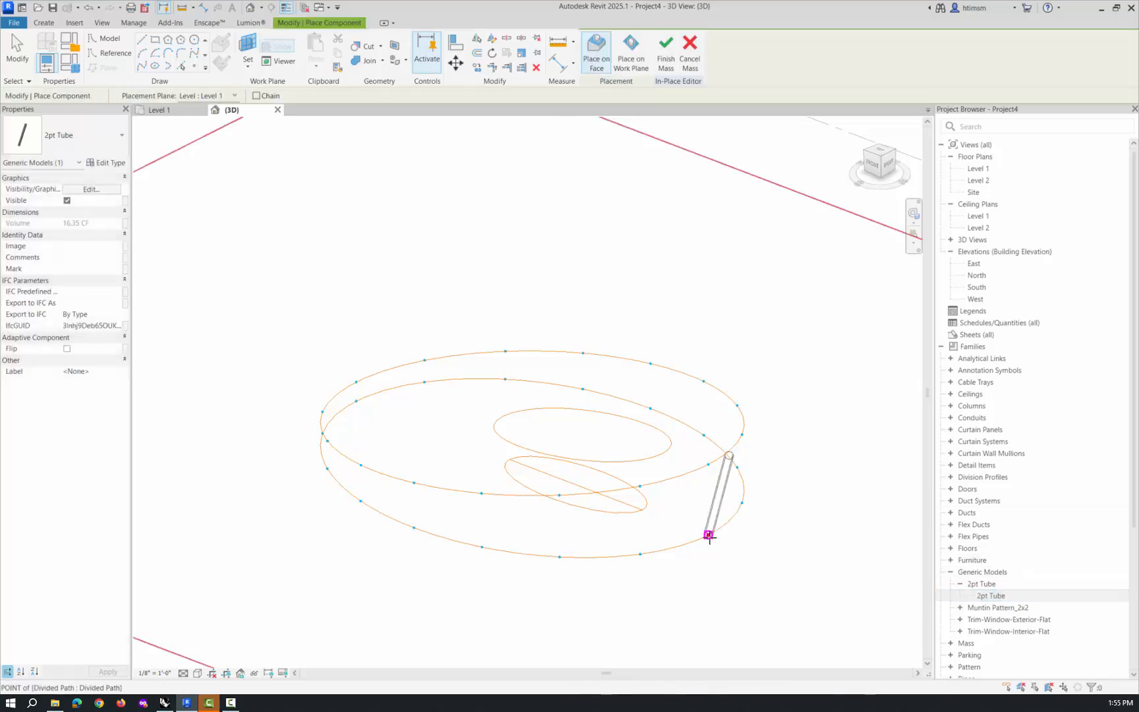
pyautogui.click(707, 465)
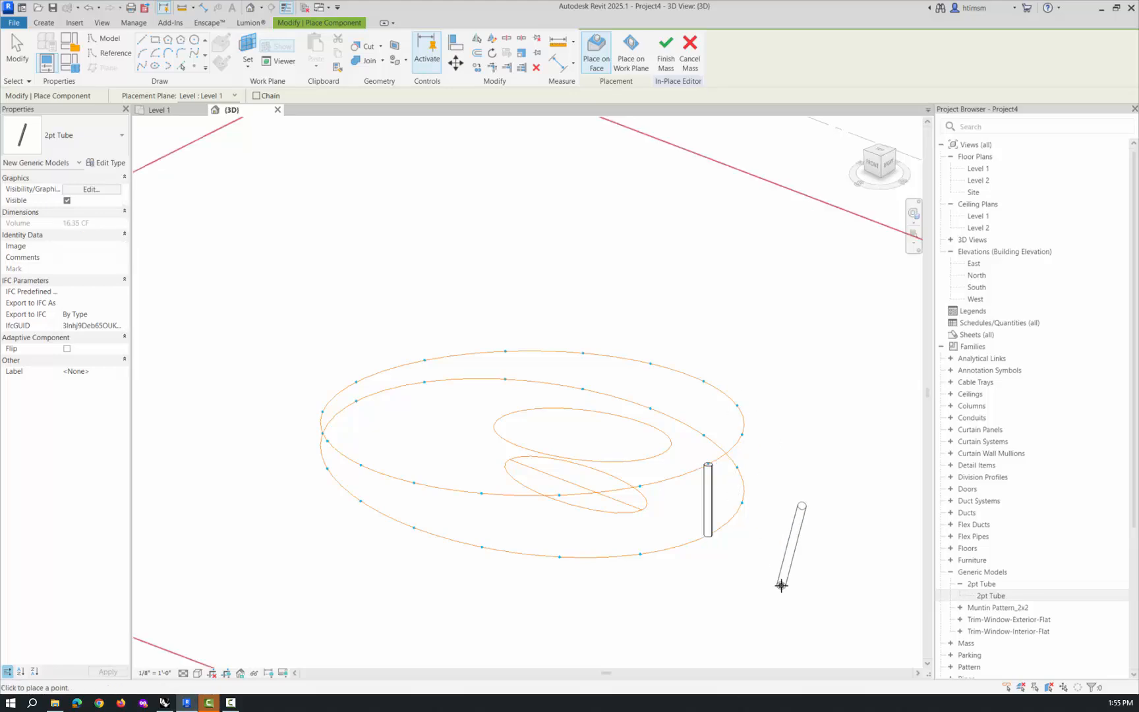
pyautogui.press('Escape')
pyautogui.press('Escape')
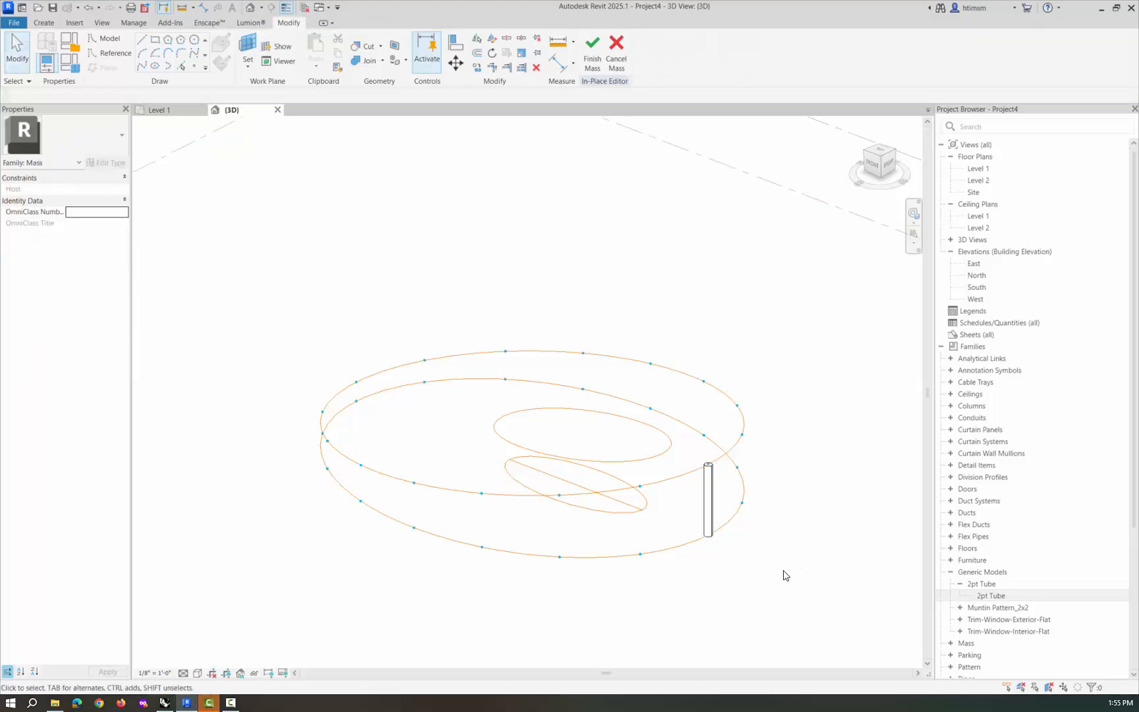
# Repeat the placed tube at all division points around the two outer rings.
pyautogui.moveTo(783, 574)
pyautogui.keyDown('shift'); pyautogui.mouseDown(button='middle')
pyautogui.moveTo(631, 499)
pyautogui.moveTo(798, 559)
pyautogui.mouseUp(button='middle'); pyautogui.keyUp('shift')
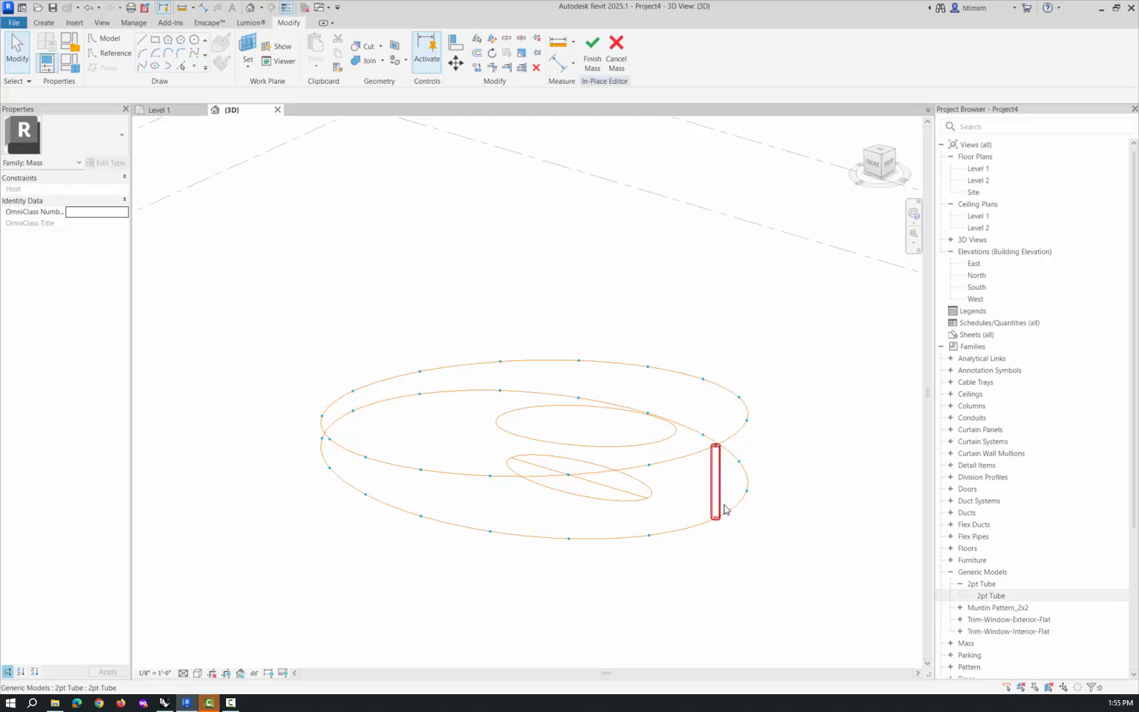
pyautogui.click(715, 481)
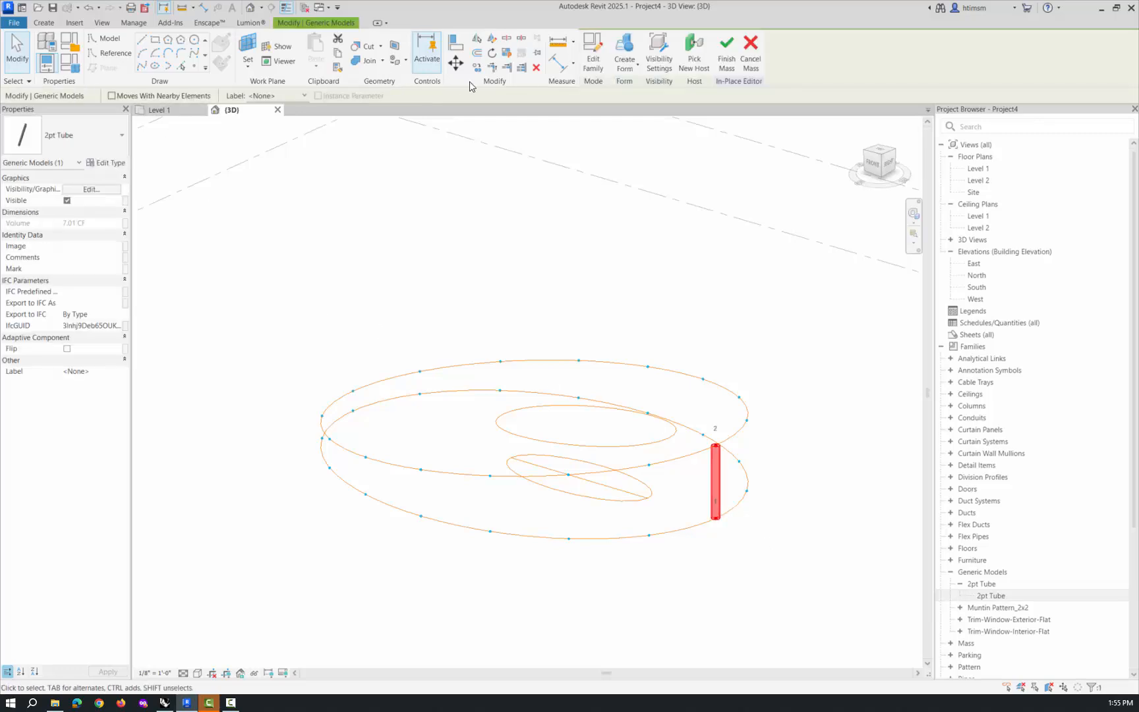
pyautogui.click(506, 52)
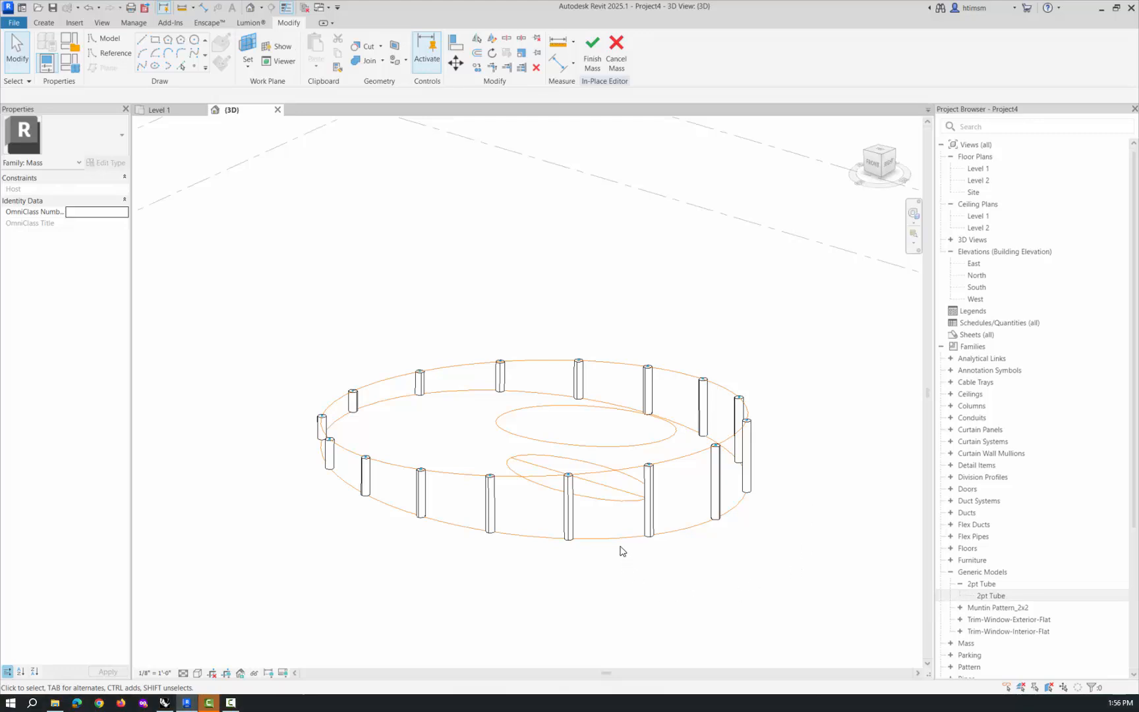
# Increase the mass's div parameter to double the number of divisions and tubes around the rings.
pyautogui.click(70, 63)
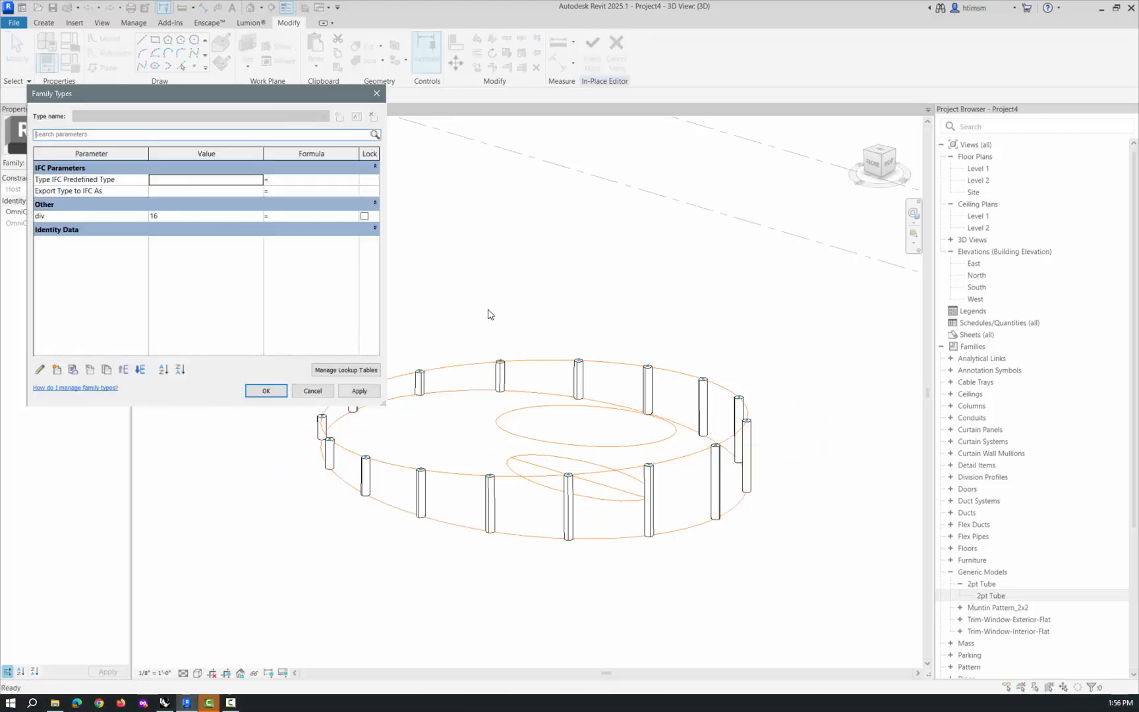
pyautogui.click(171, 217)
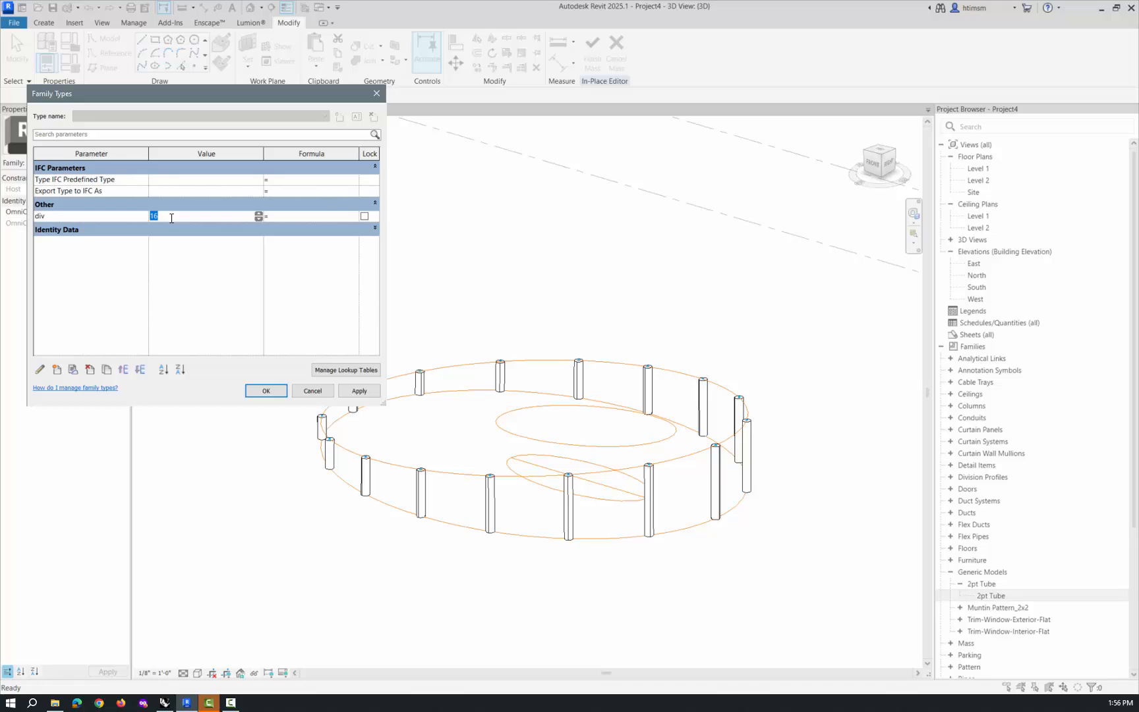
pyautogui.click(270, 392)
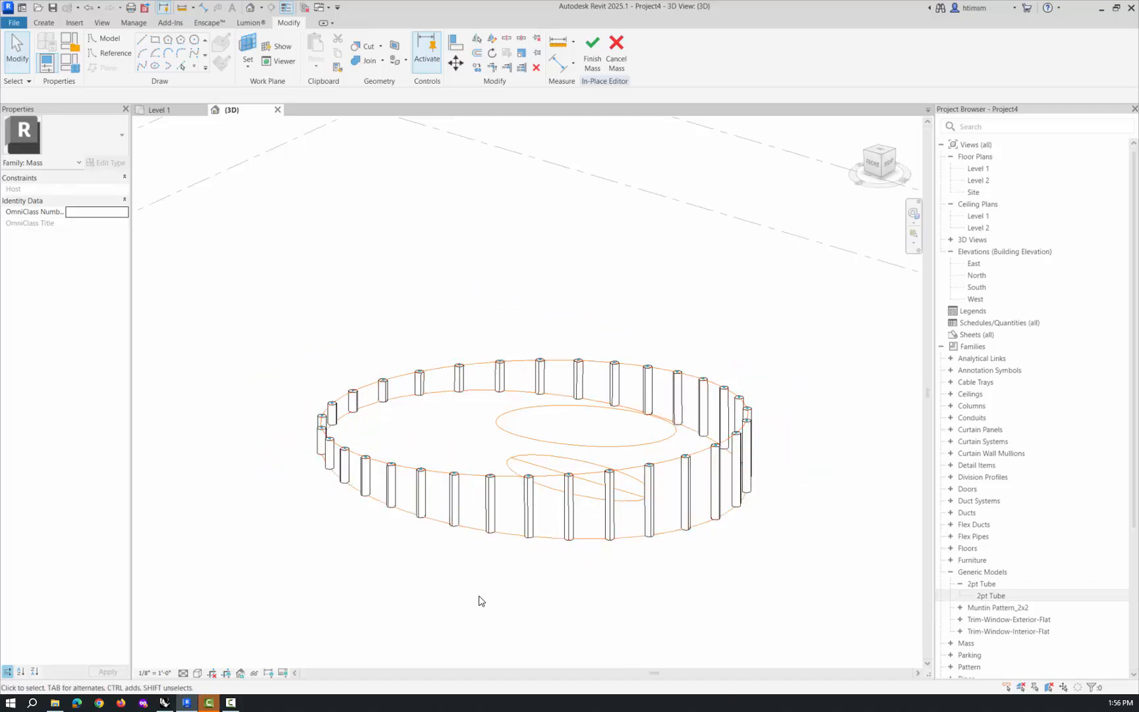
# Duplicate the repeated tubes' type as 2" Radius and set its R Tube dimension to 0' 2".
pyautogui.click(491, 525)
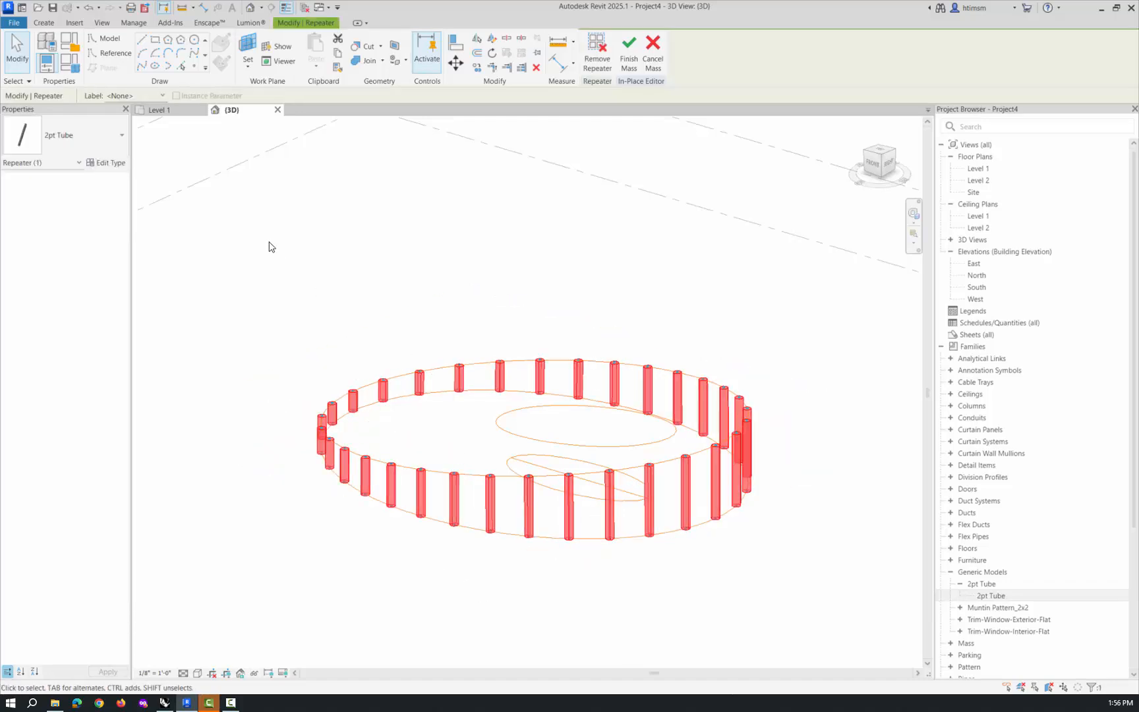
pyautogui.click(103, 164)
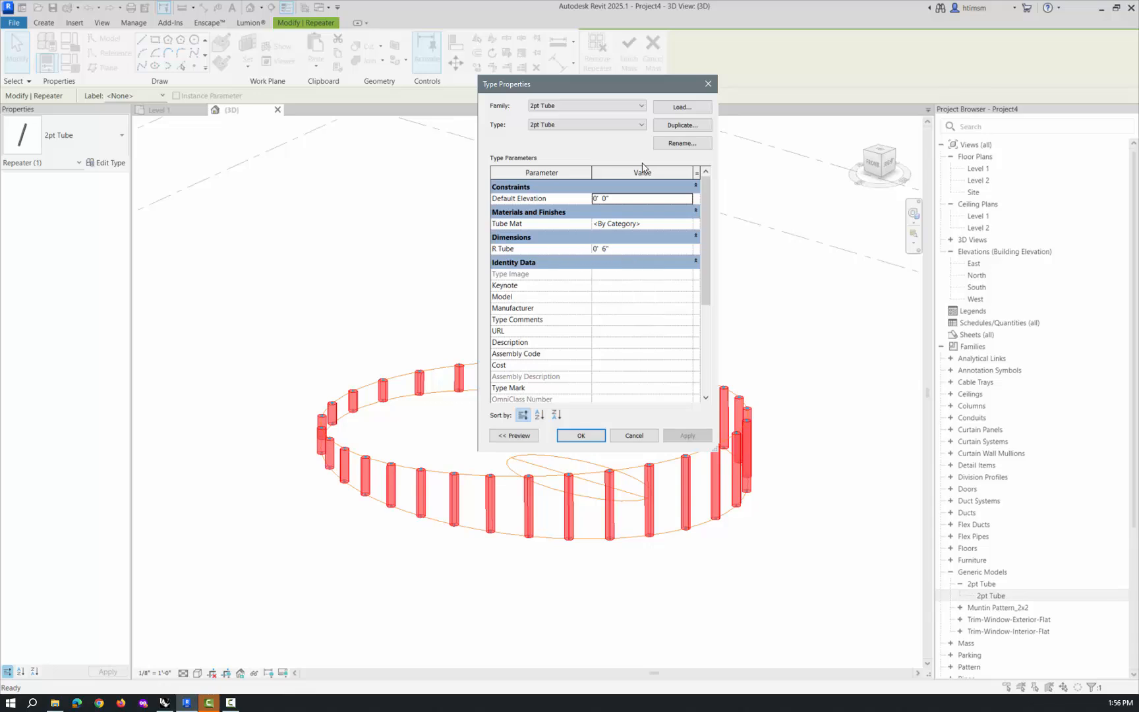
pyautogui.click(674, 126)
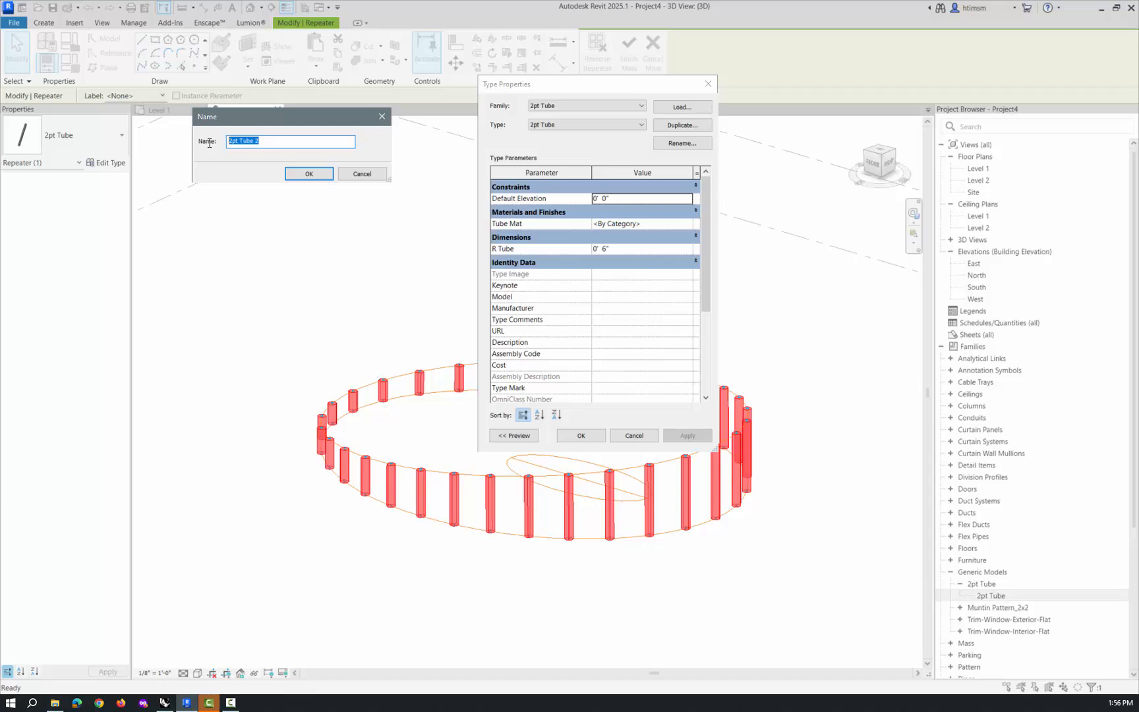
pyautogui.write('2" Radius')
pyautogui.click(309, 173)
pyautogui.click(636, 250)
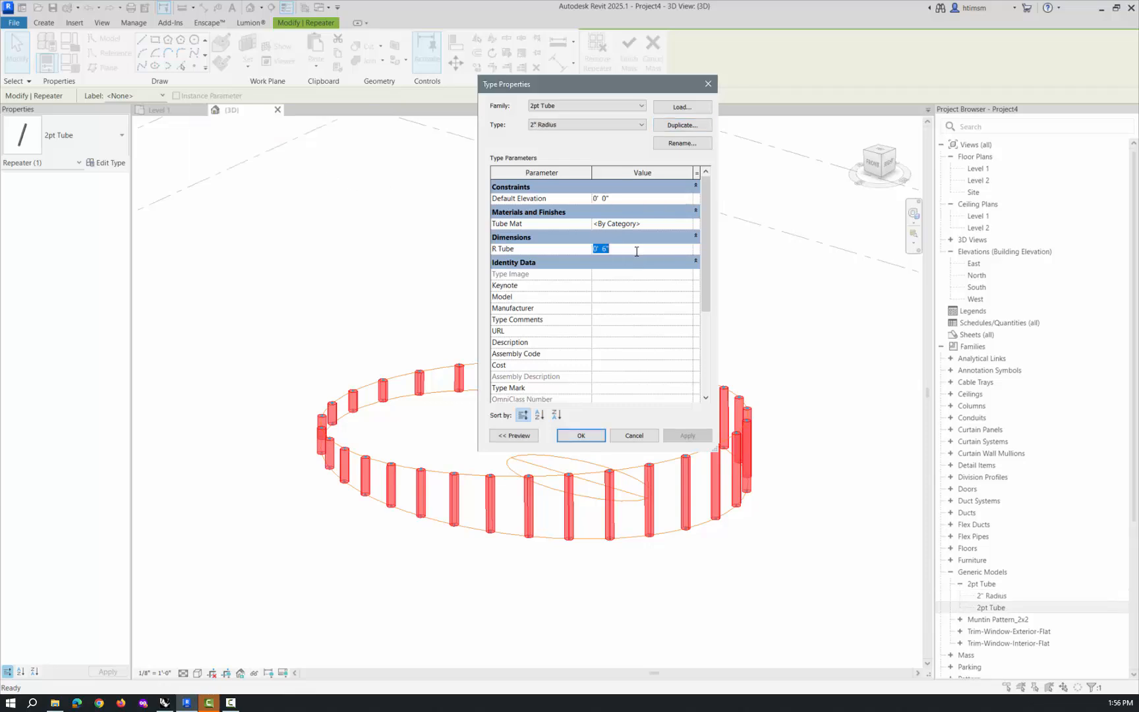
pyautogui.write('2')
# Assign the Parking Stripe material with its render appearance to Tube Mat of the 2" Radius type.
pyautogui.click(665, 224)
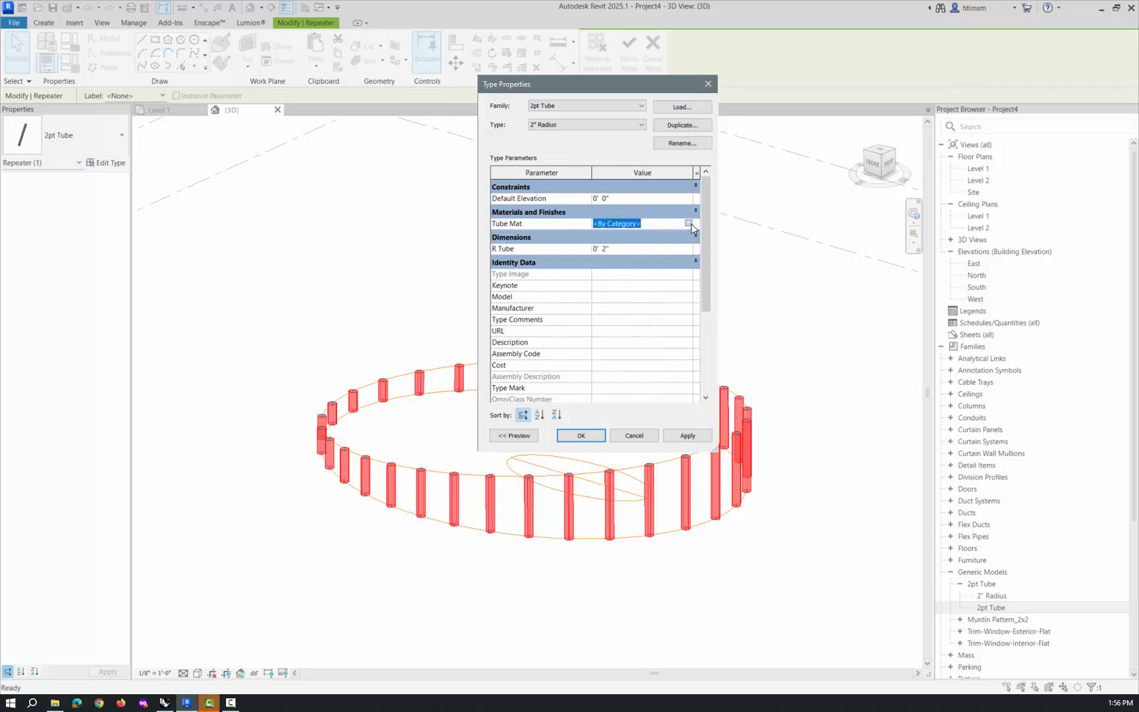
pyautogui.click(688, 223)
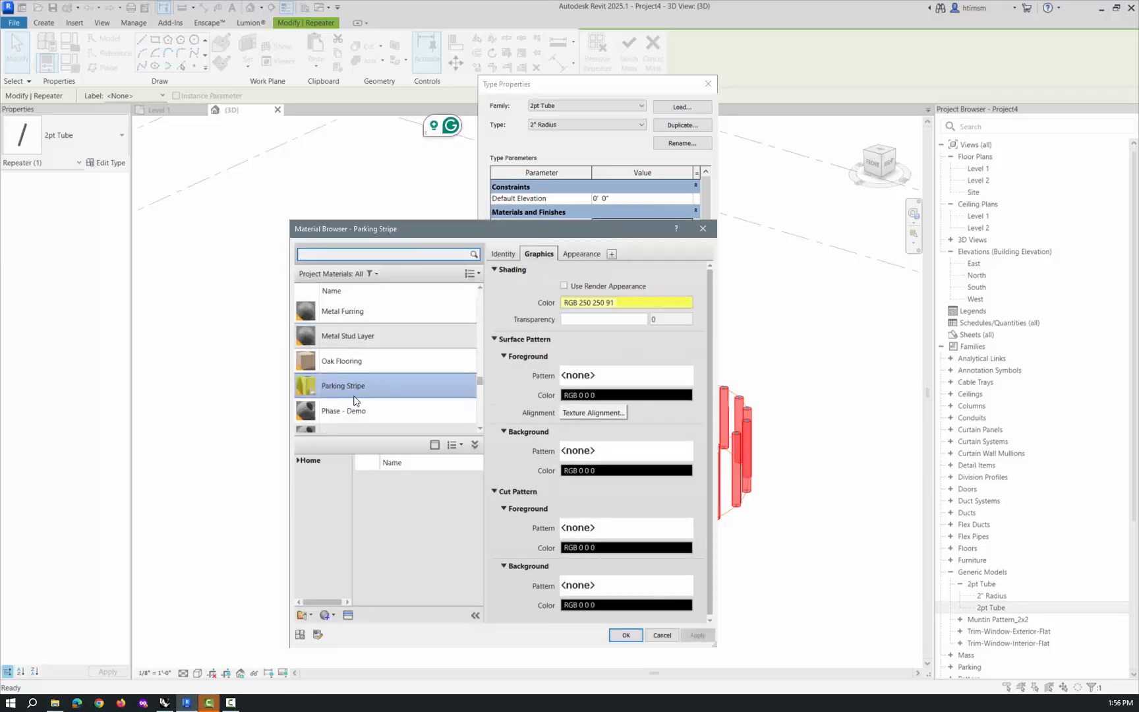
pyautogui.click(564, 285)
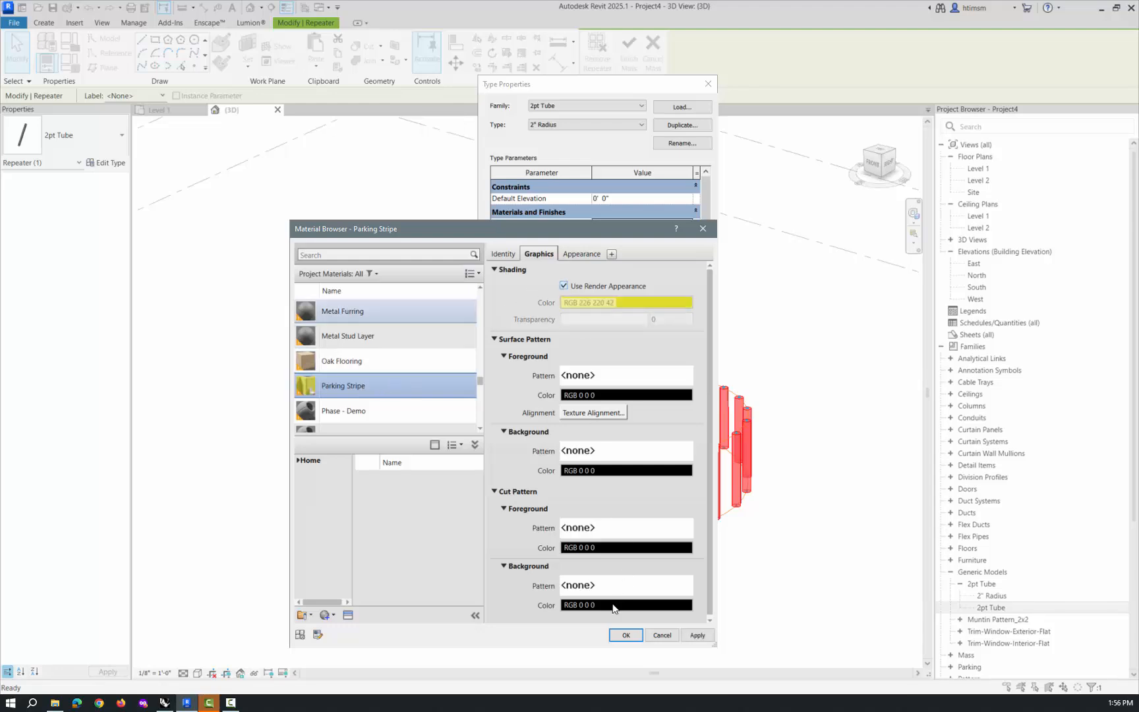
pyautogui.click(622, 634)
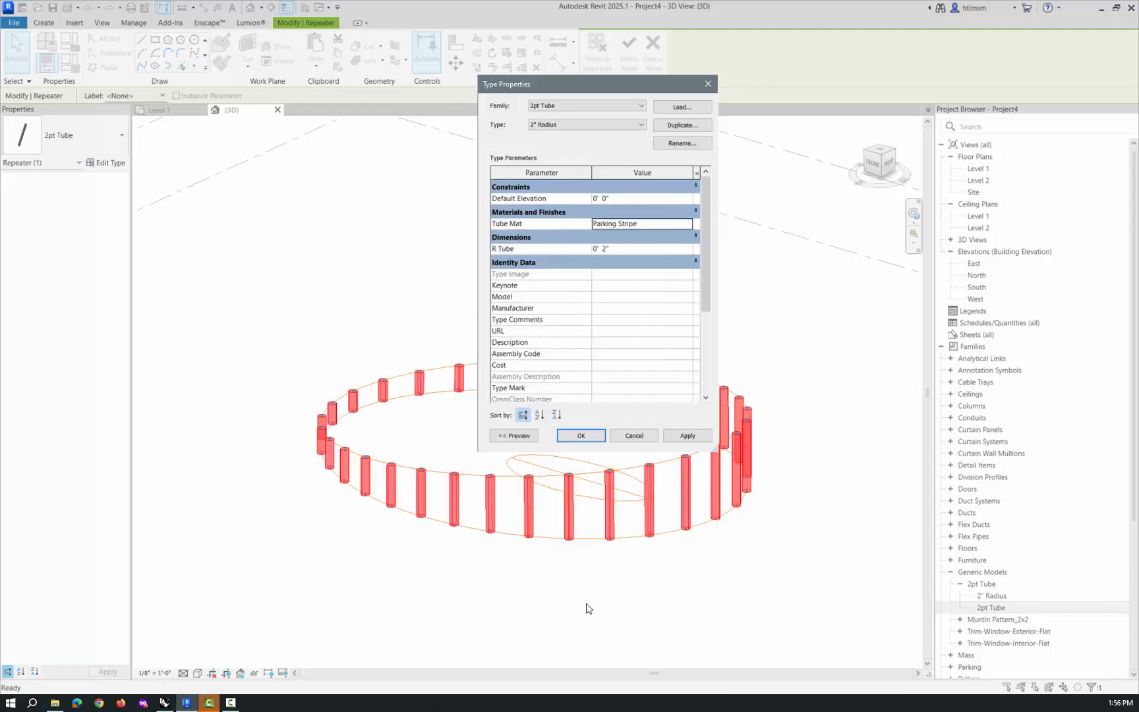
pyautogui.click(586, 436)
pyautogui.click(700, 311)
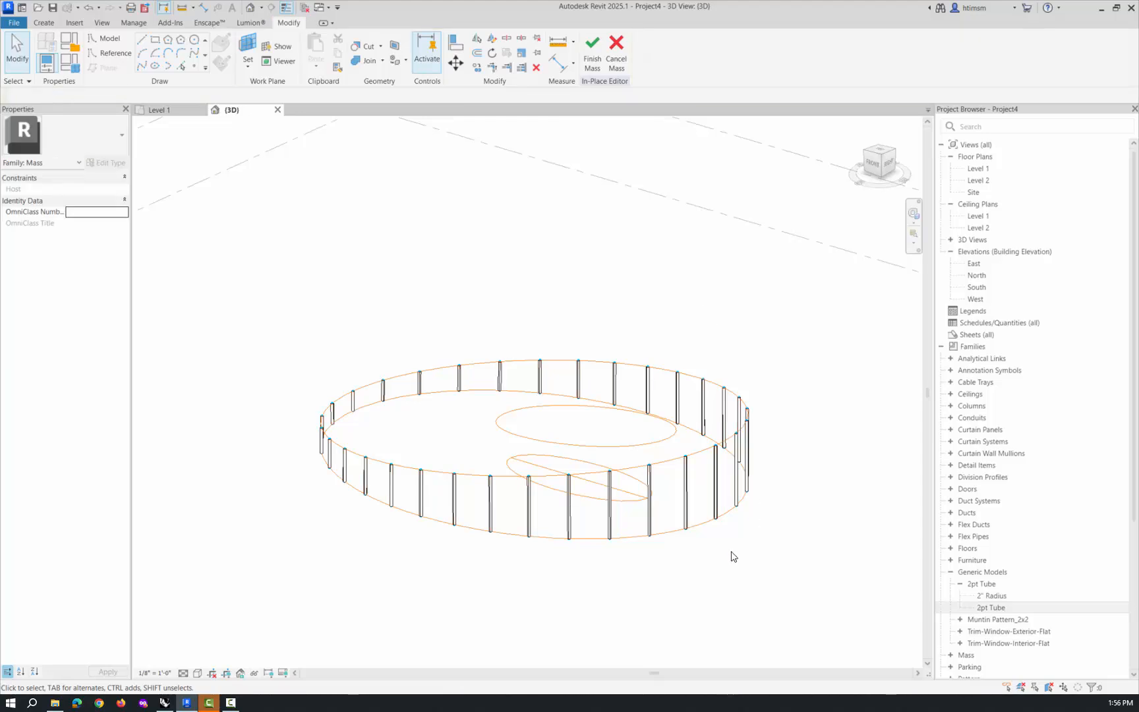
# Display the 3D view of the tube ring in the Shaded visual style.
pyautogui.scroll(4, 600, 557)
pyautogui.click(197, 672)
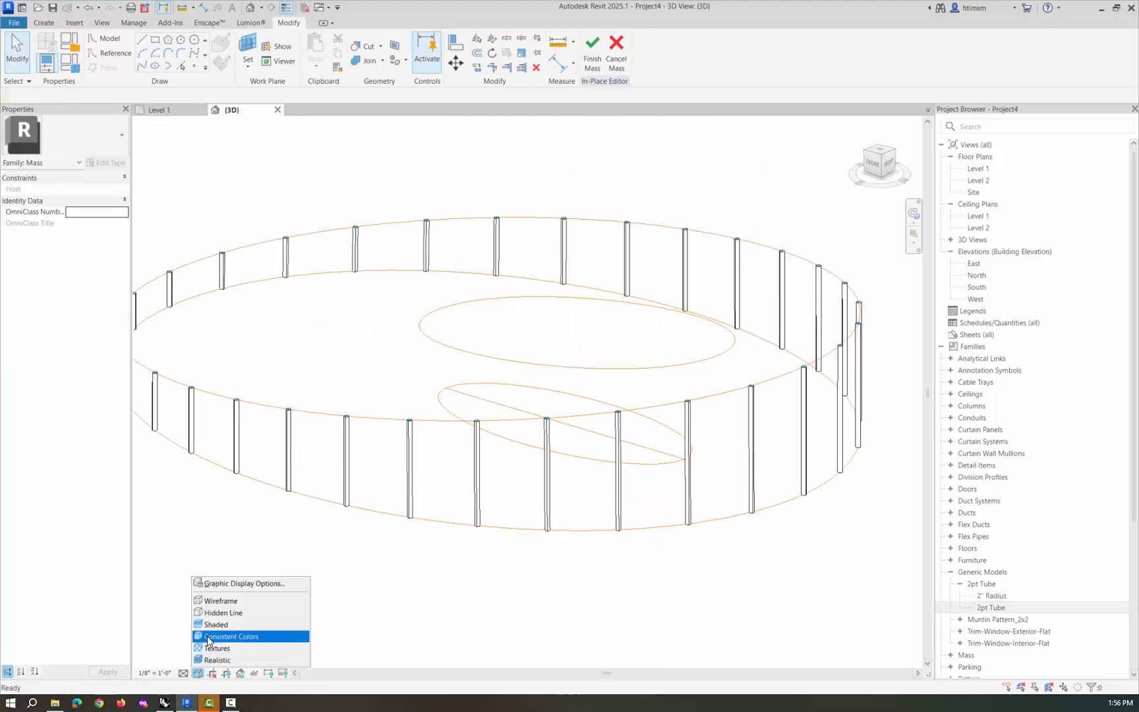
pyautogui.click(227, 624)
pyautogui.scroll(-3, 474, 549)
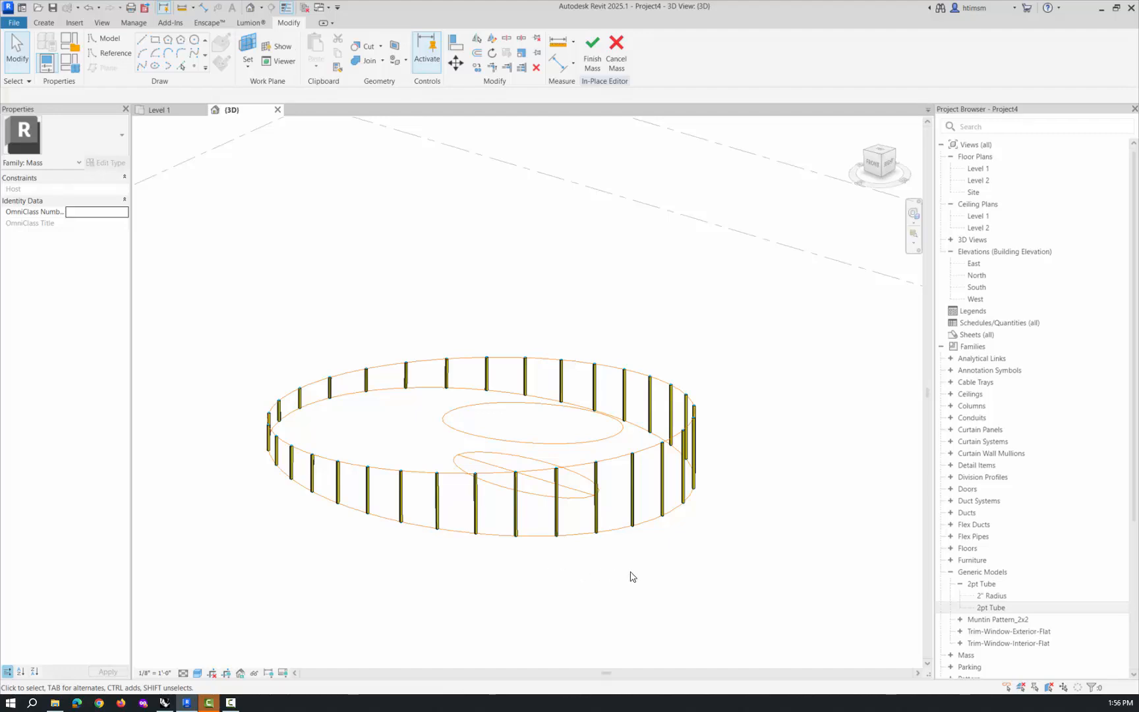
pyautogui.keyDown('shift'); pyautogui.moveTo(630, 575); pyautogui.dragTo(679, 618, button='middle'); pyautogui.keyUp('shift')
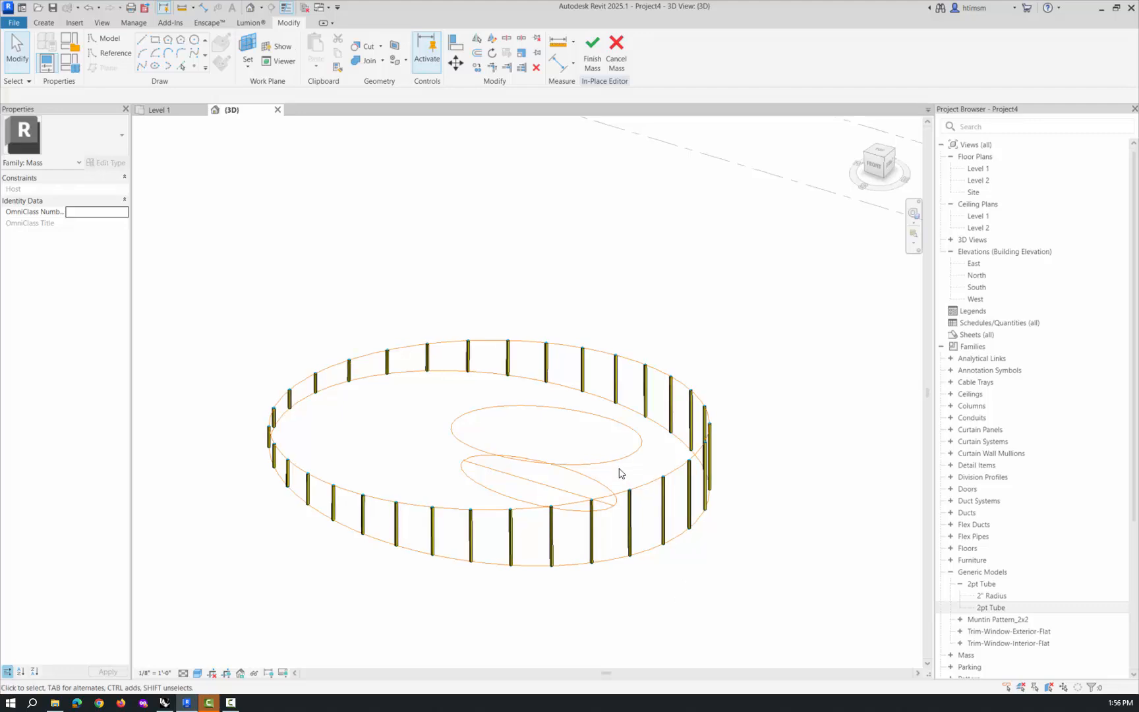
# Create one divided path from both halves of the imported larger inner ellipse.
pyautogui.scroll(2, 618, 460)
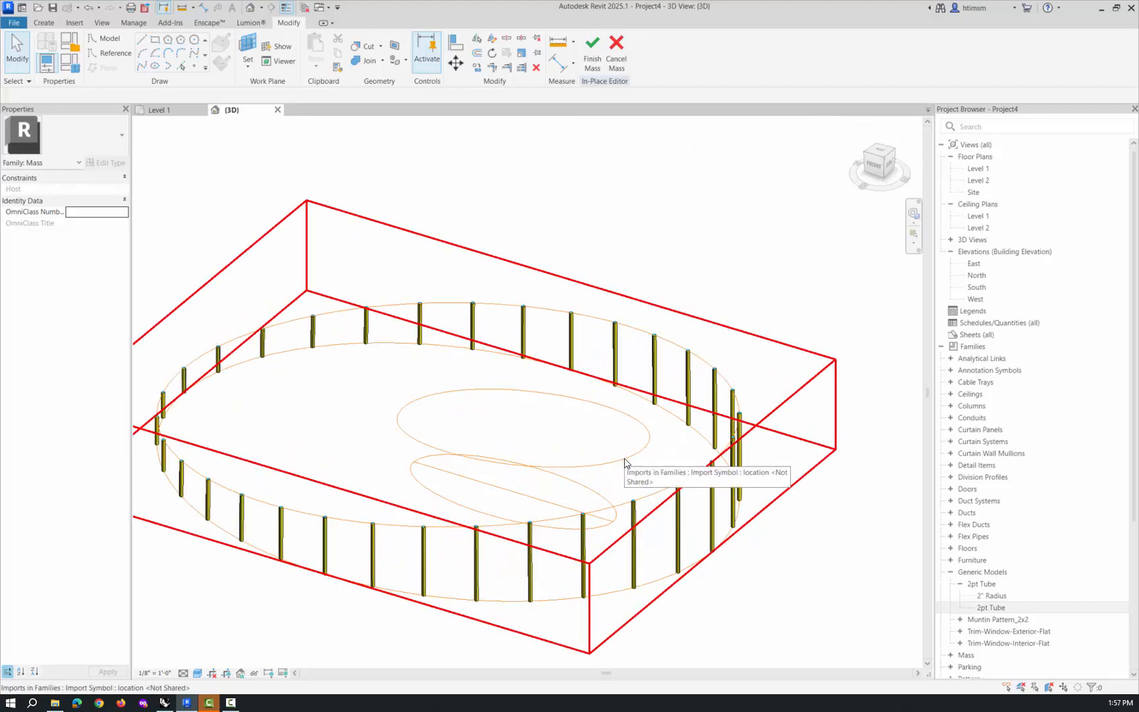
pyautogui.click(623, 456)
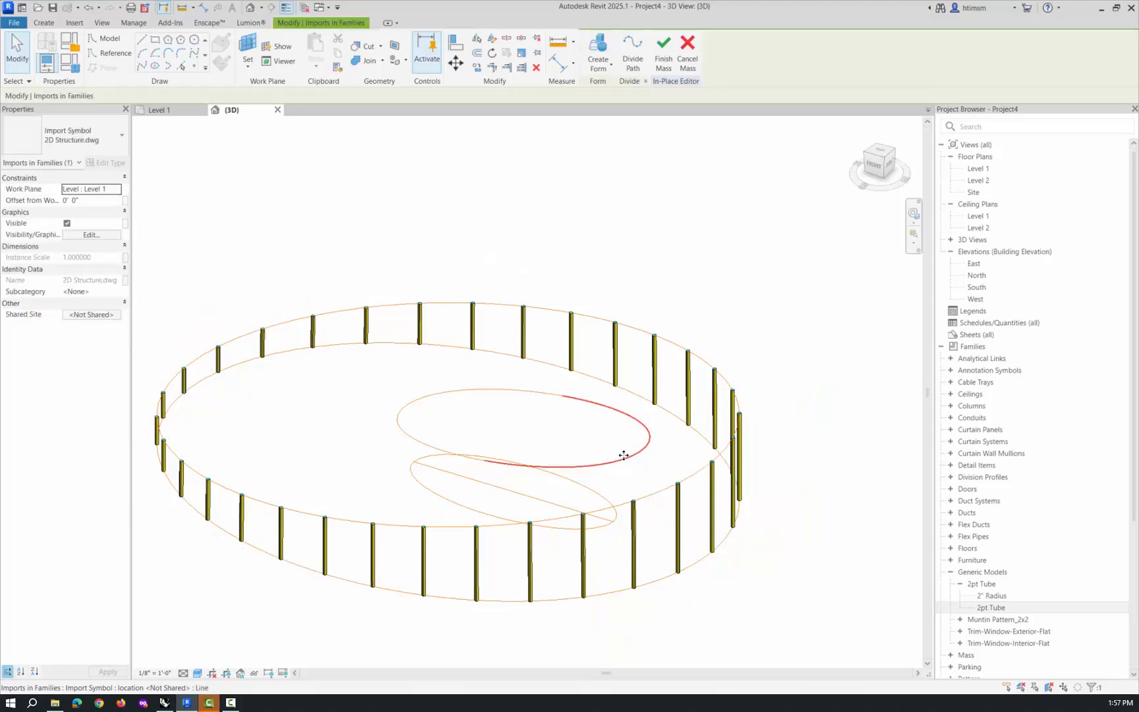
pyautogui.press('Escape')
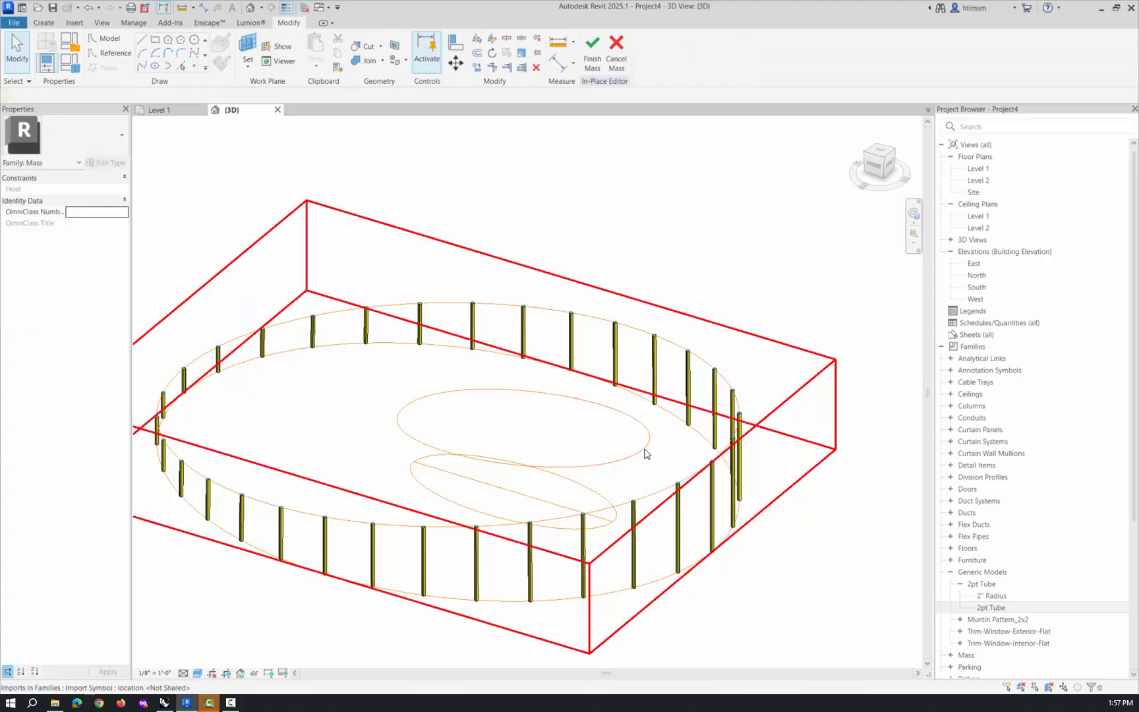
pyautogui.press('Tab')
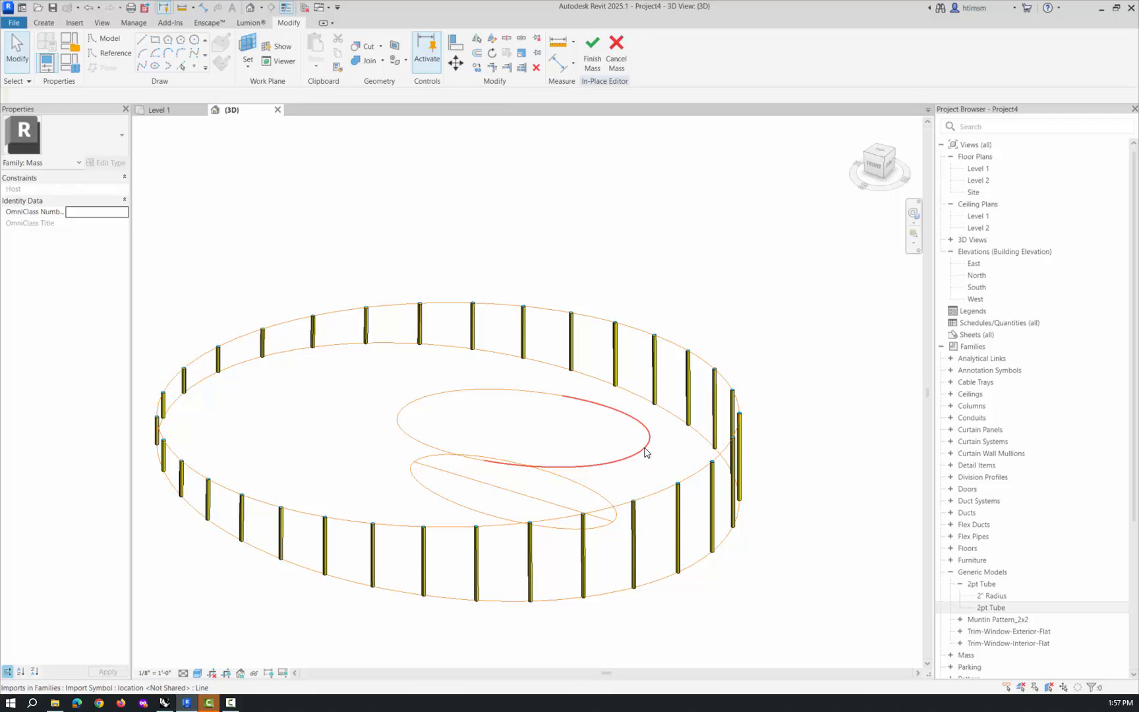
pyautogui.click(646, 453)
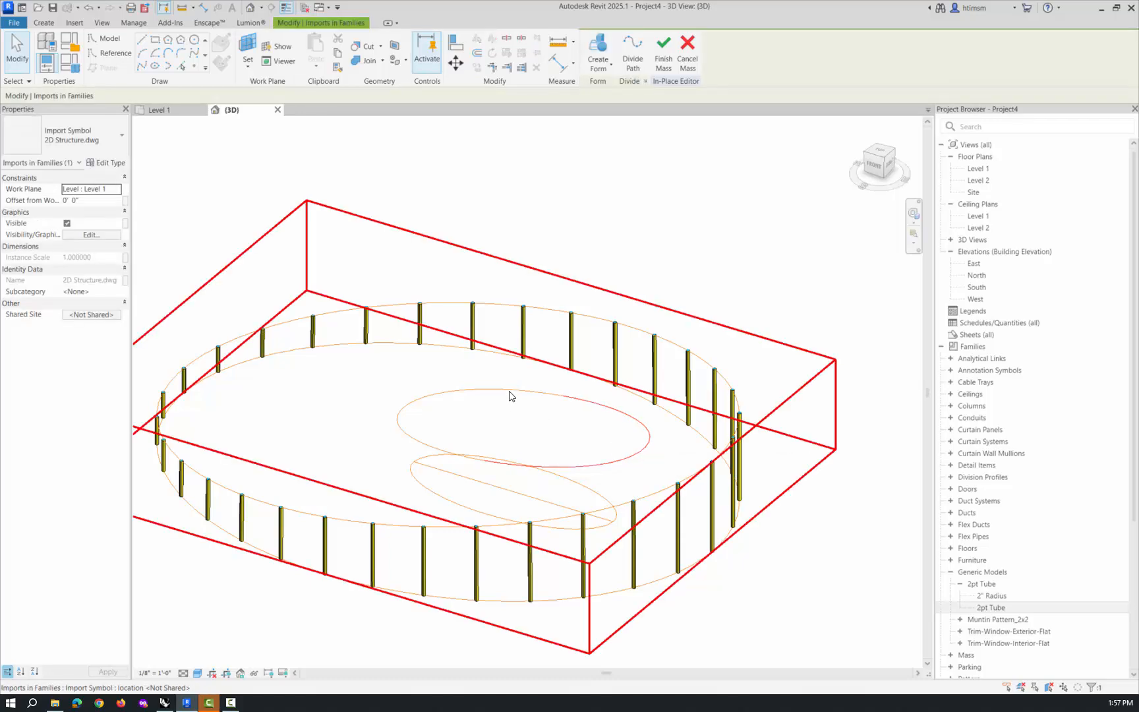
pyautogui.press('Tab')
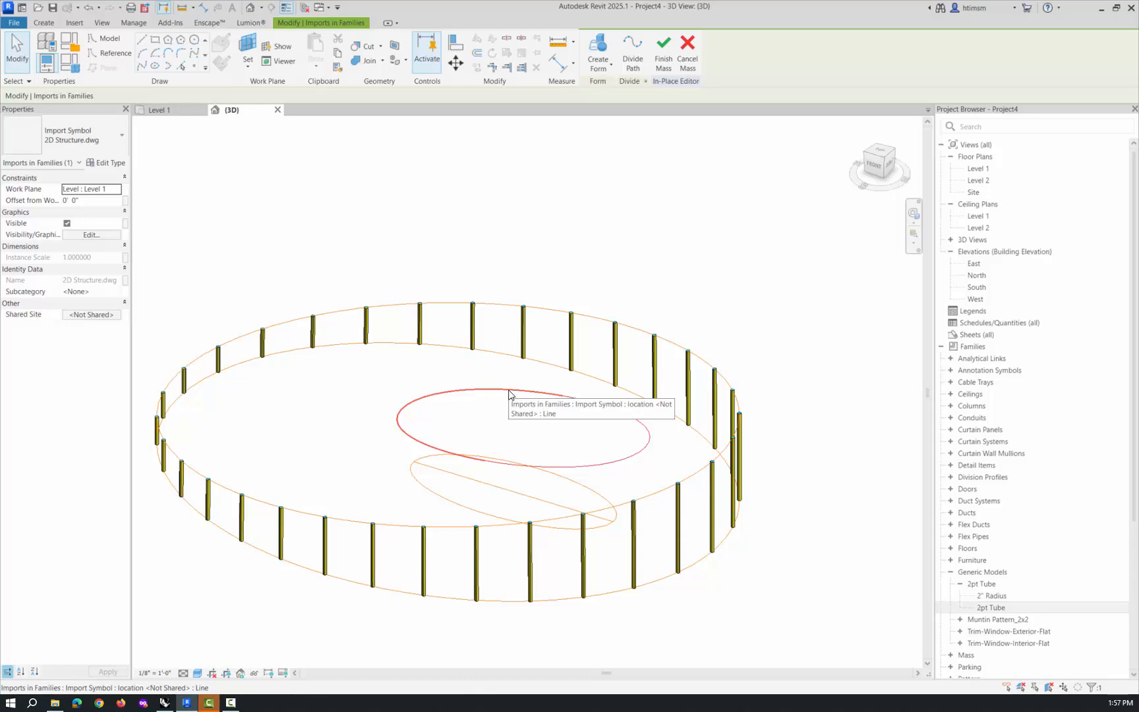
pyautogui.click(508, 394)
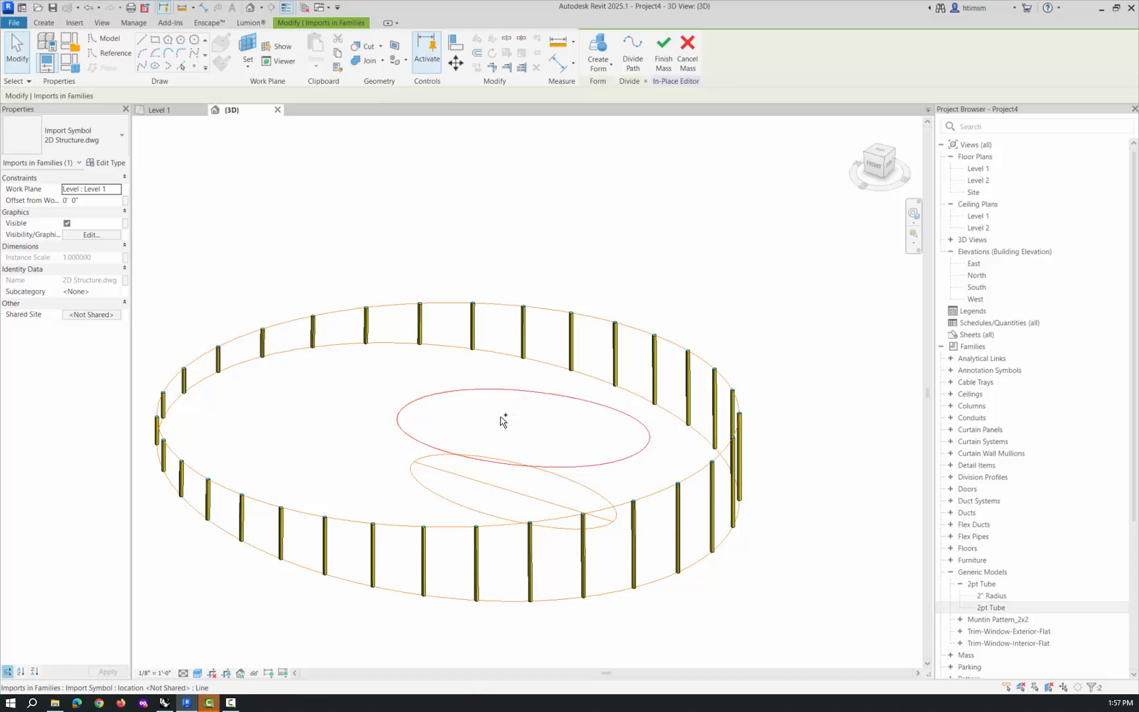
pyautogui.click(632, 54)
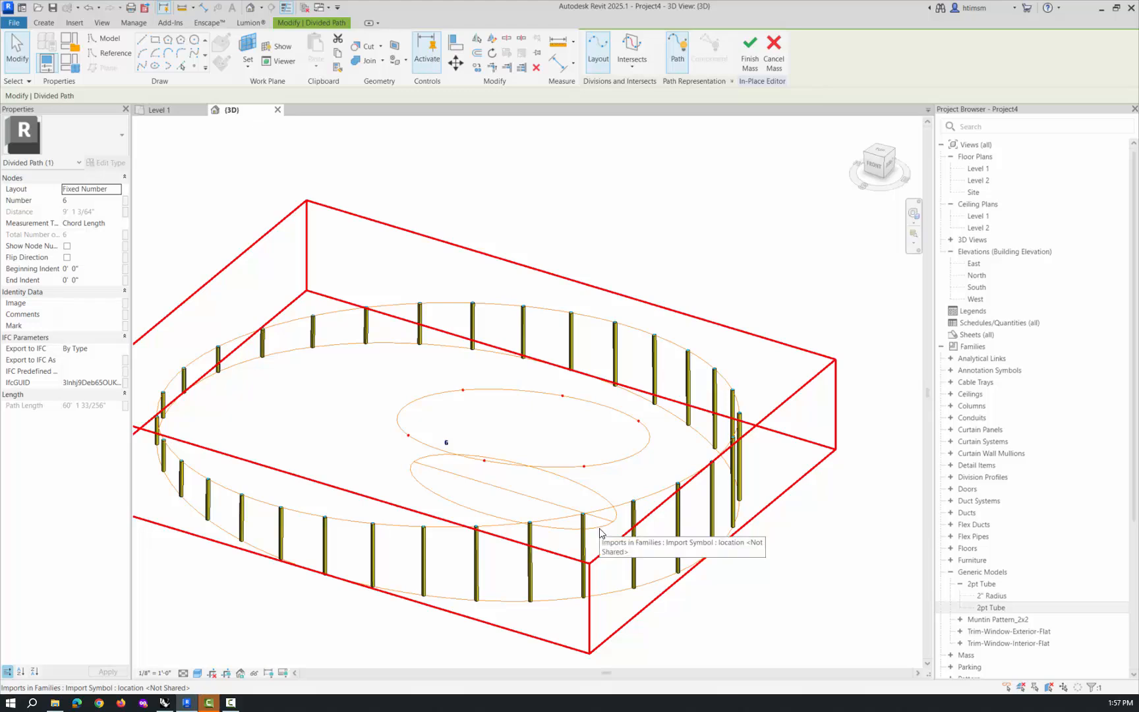
pyautogui.press('Tab')
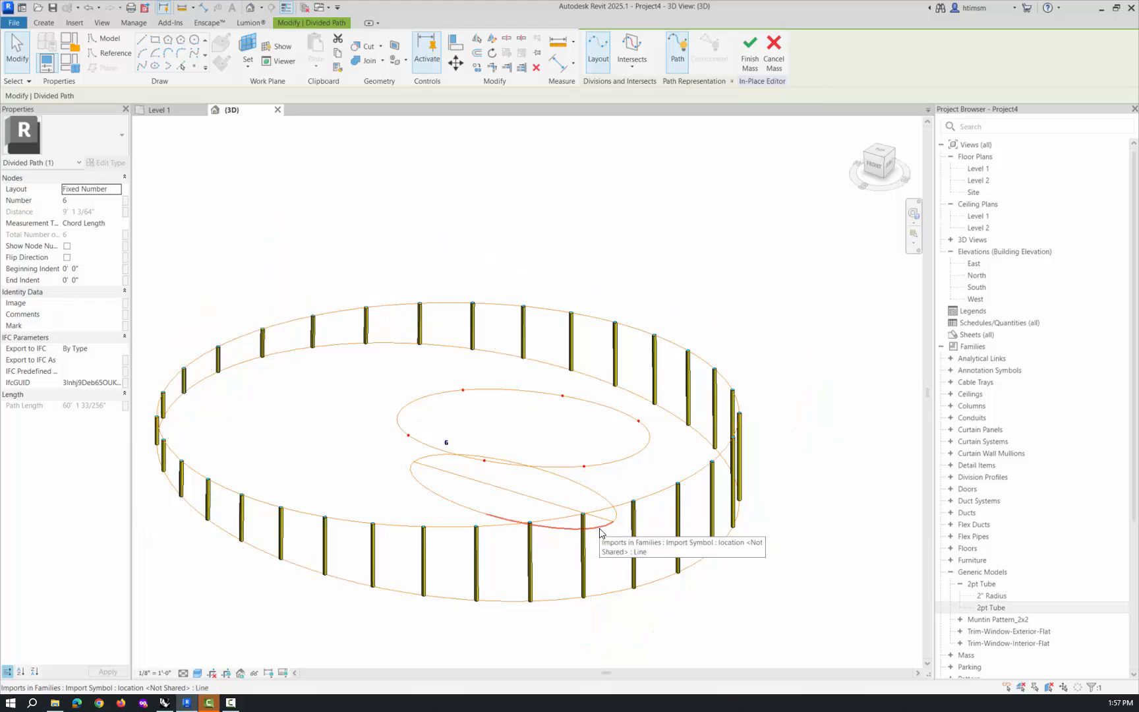
pyautogui.click(599, 532)
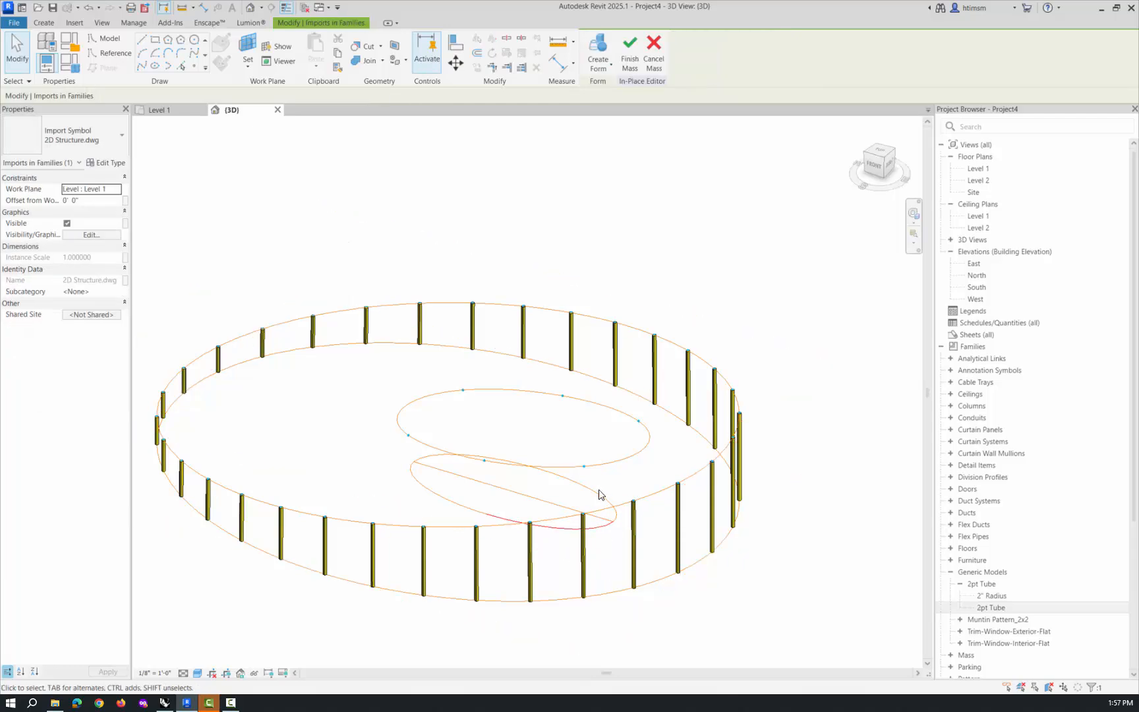
pyautogui.press('Tab')
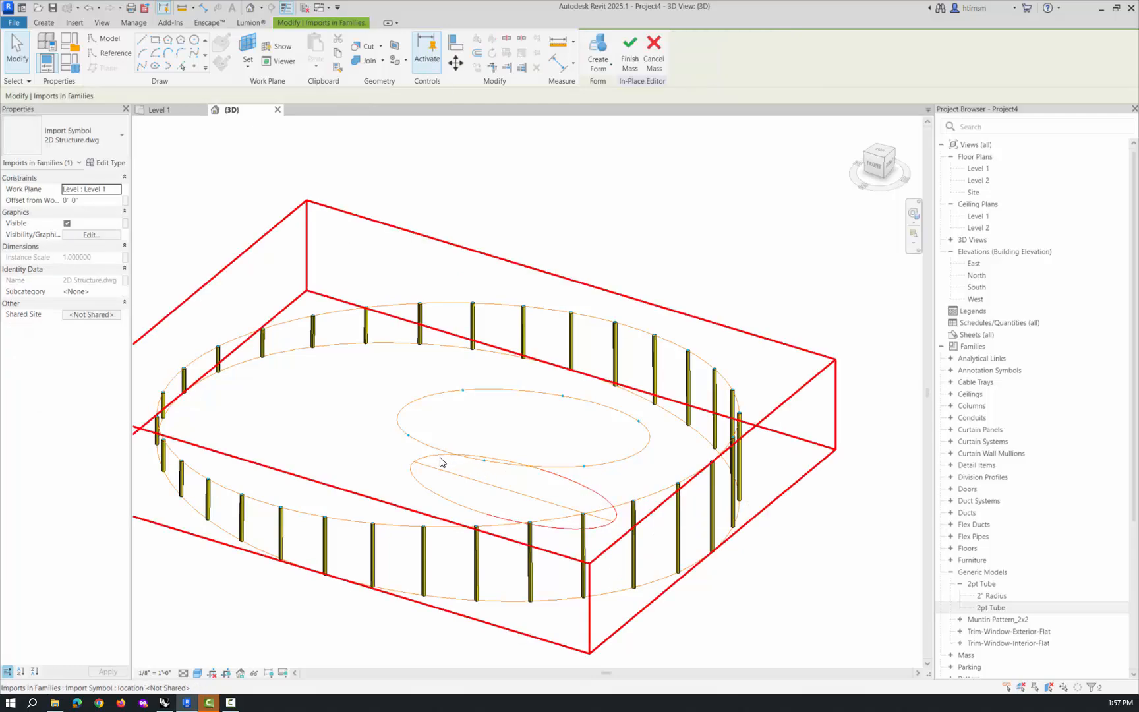
pyautogui.press('Tab')
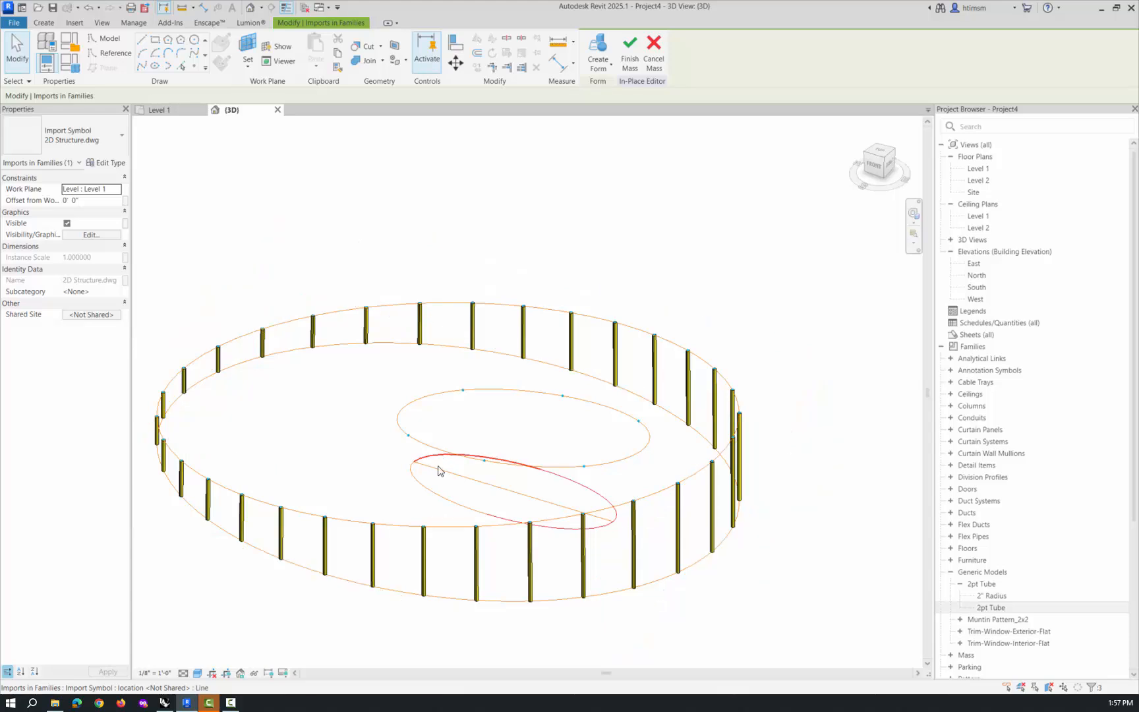
pyautogui.press('Tab')
pyautogui.click(435, 494)
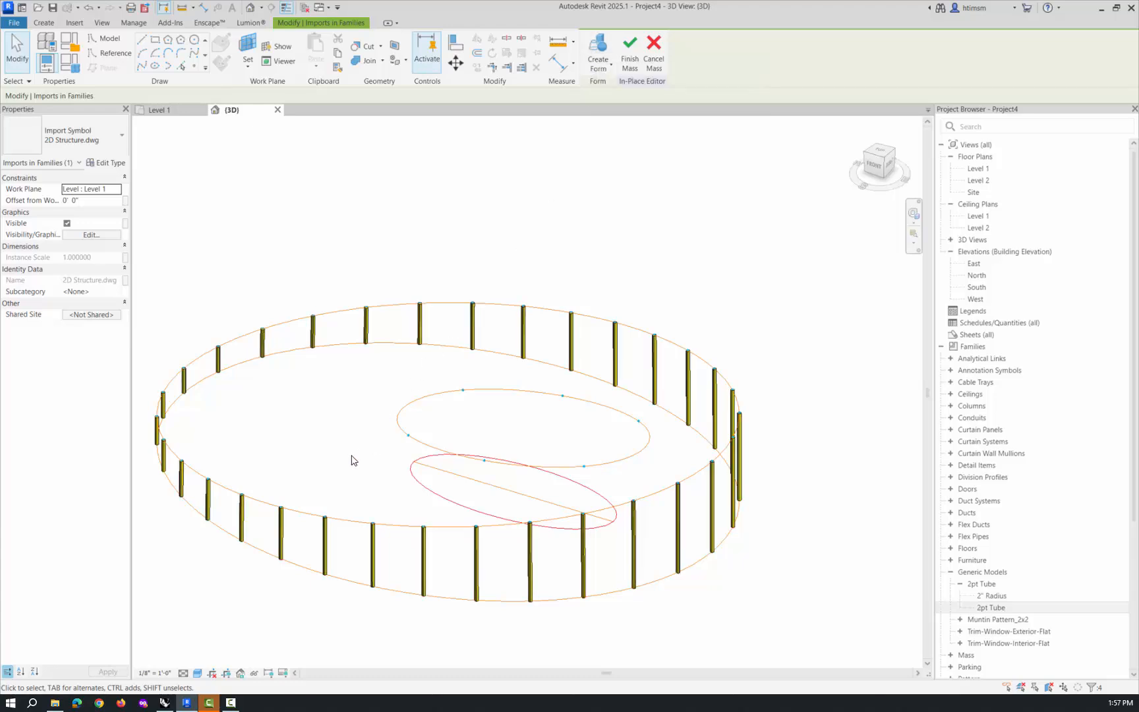
pyautogui.click(155, 524)
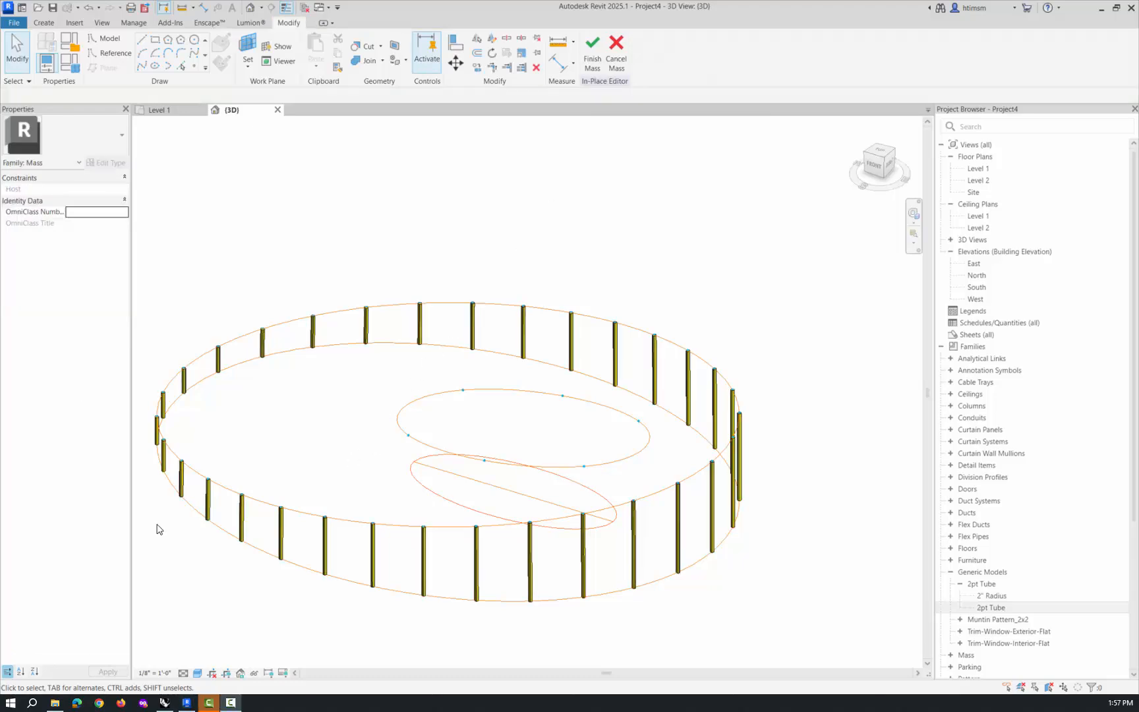
pyautogui.click(587, 493)
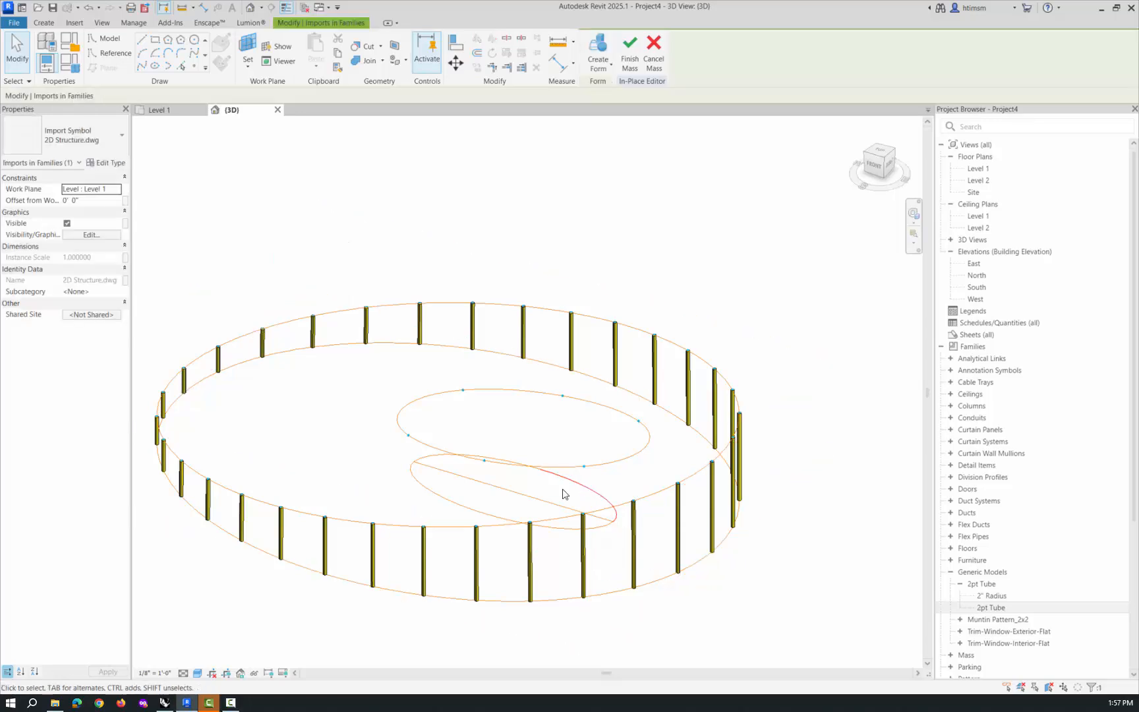
pyautogui.click(491, 431)
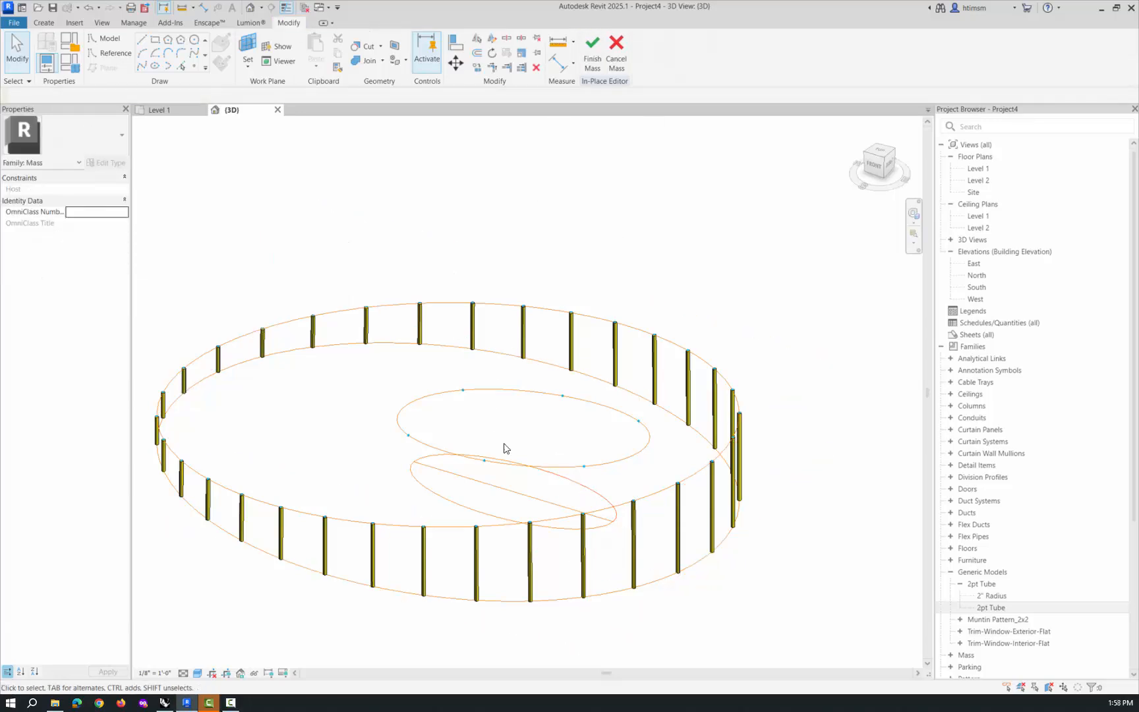
# In the Level 1 floor plan, trace the smallest imported ellipse with 10' and 4' 6" radii and make it a reference line.
pyautogui.doubleClick(977, 169)
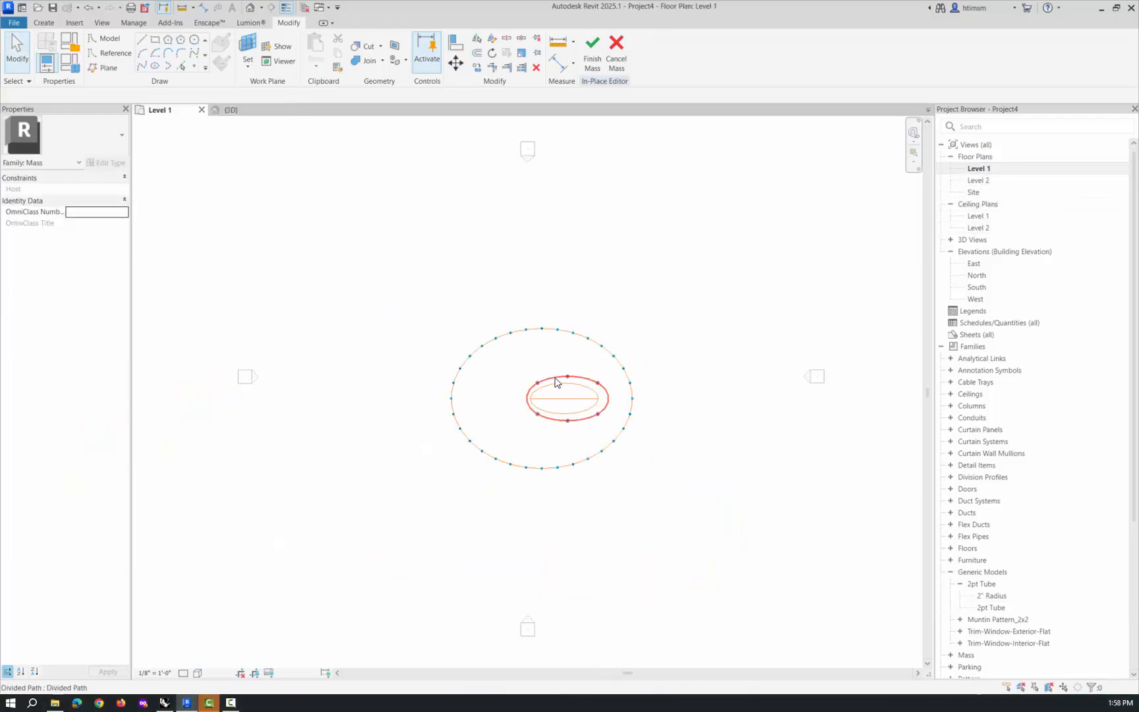
pyautogui.scroll(5, 574, 392)
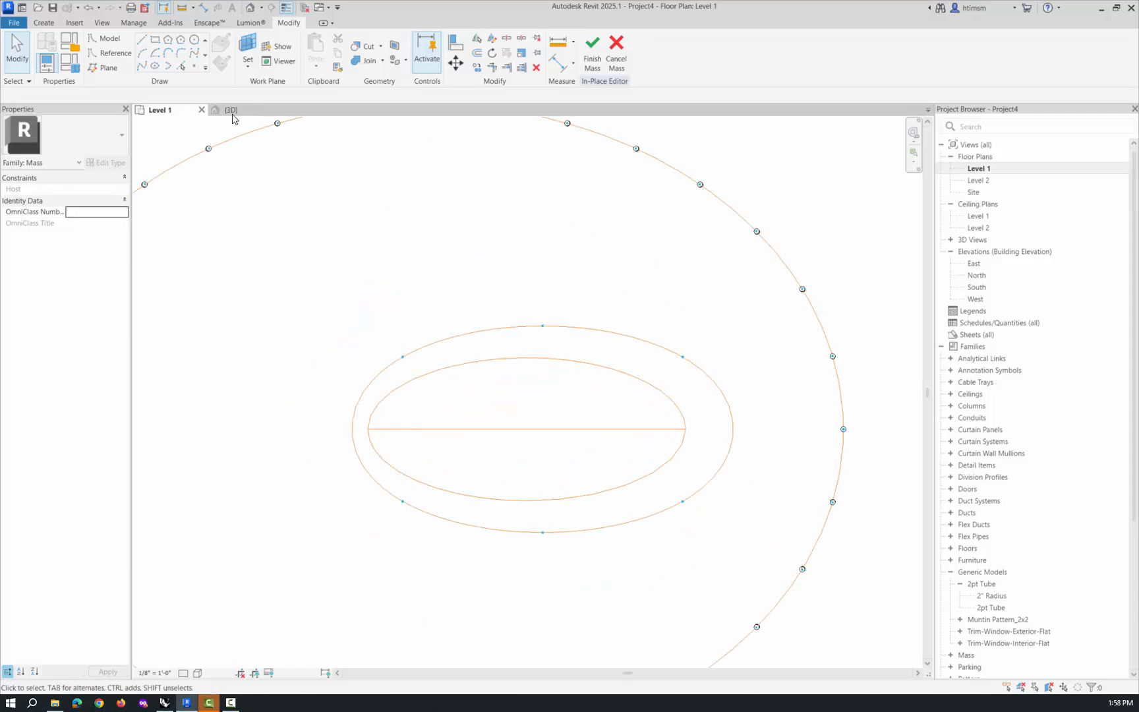
pyautogui.click(160, 69)
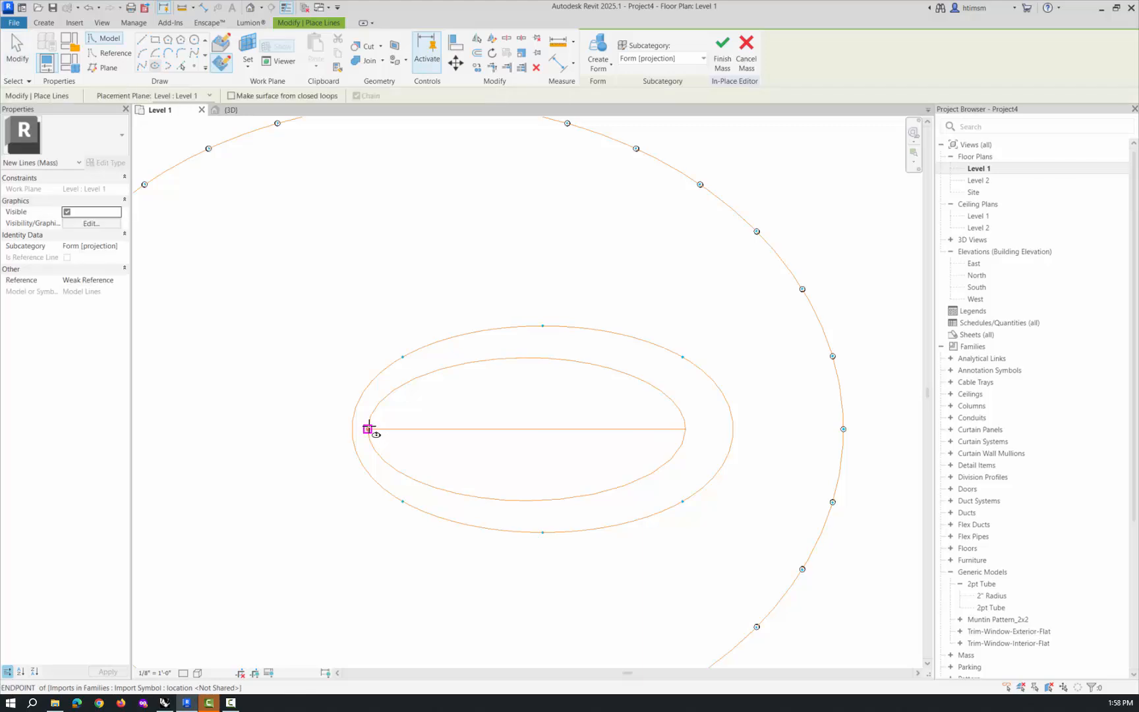
pyautogui.click(525, 429)
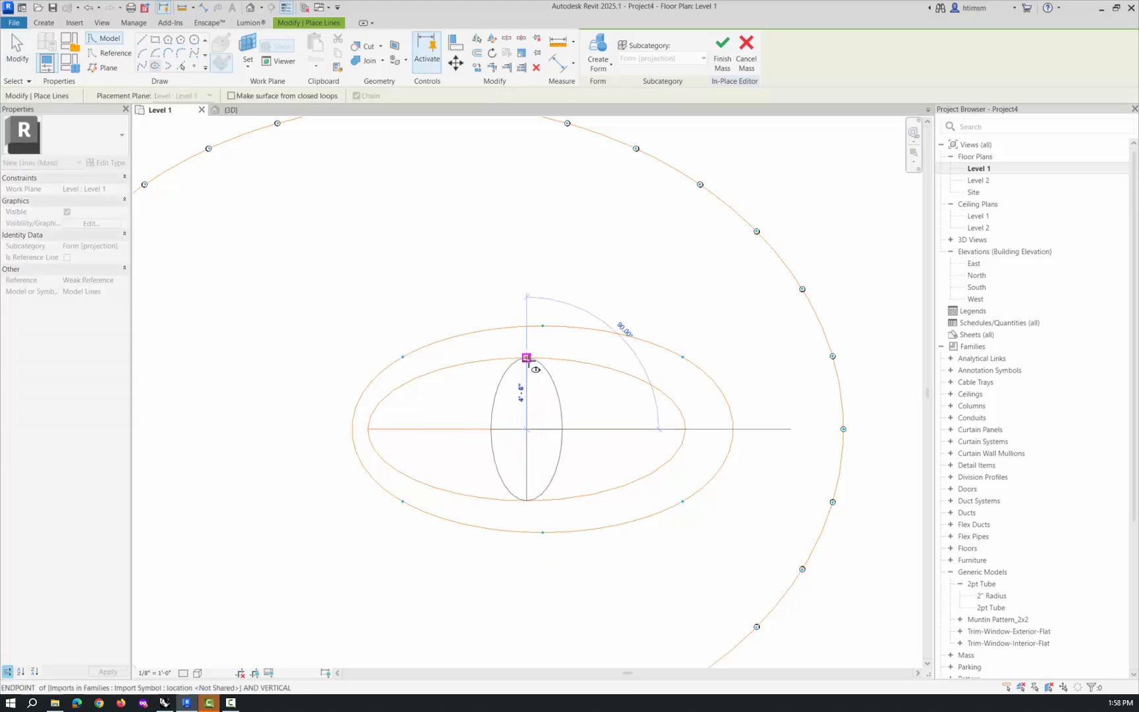
pyautogui.click(528, 359)
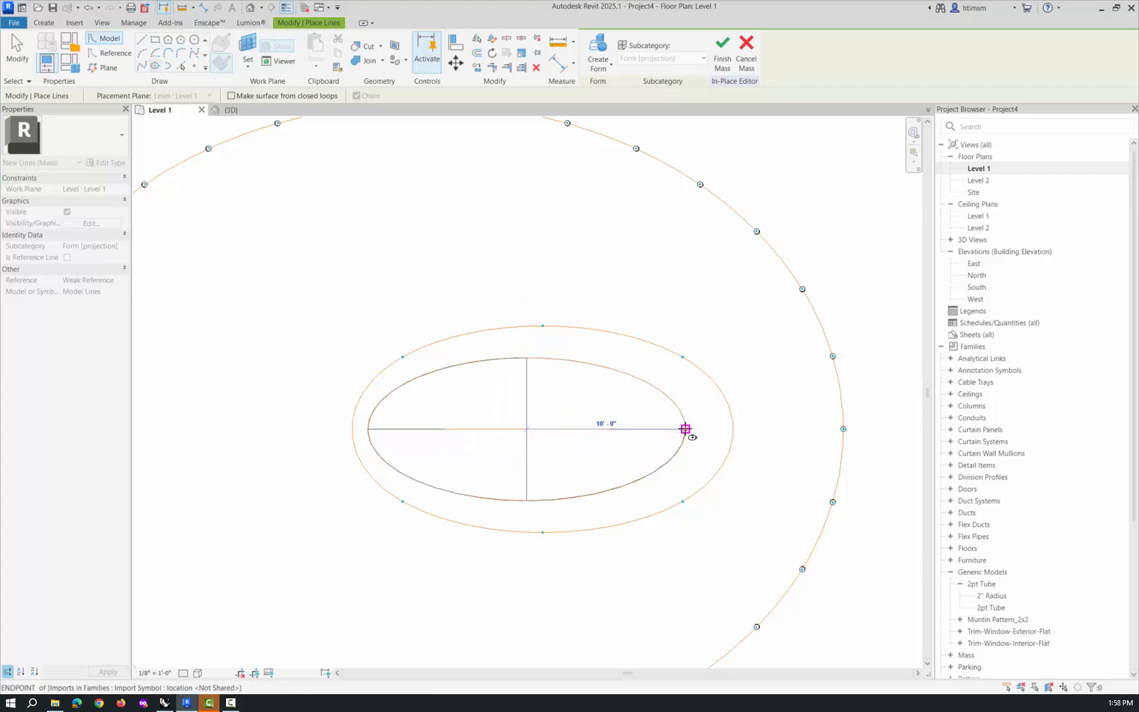
pyautogui.click(684, 429)
pyautogui.click(17, 52)
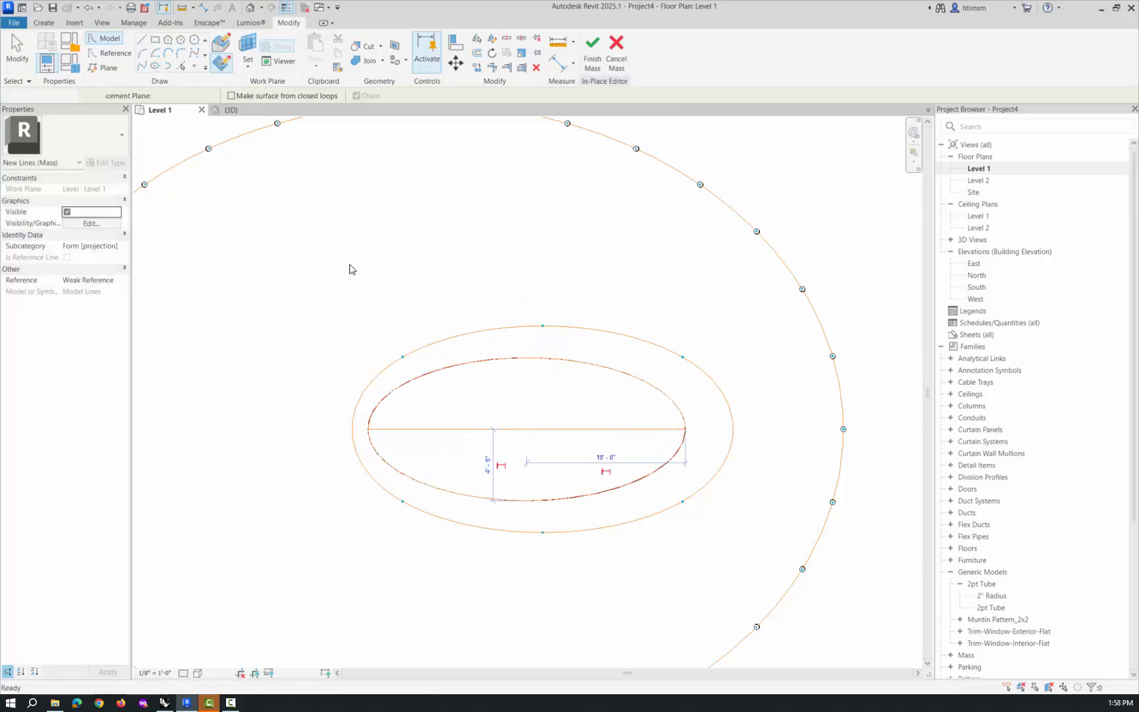
pyautogui.click(545, 363)
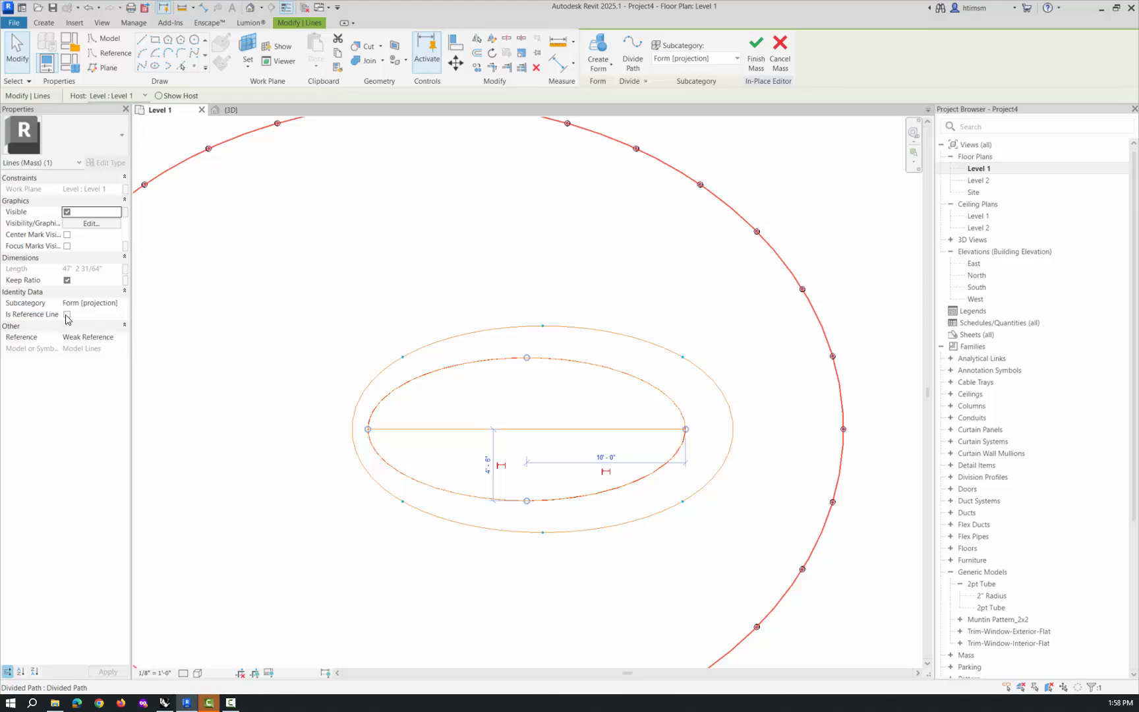
pyautogui.click(381, 270)
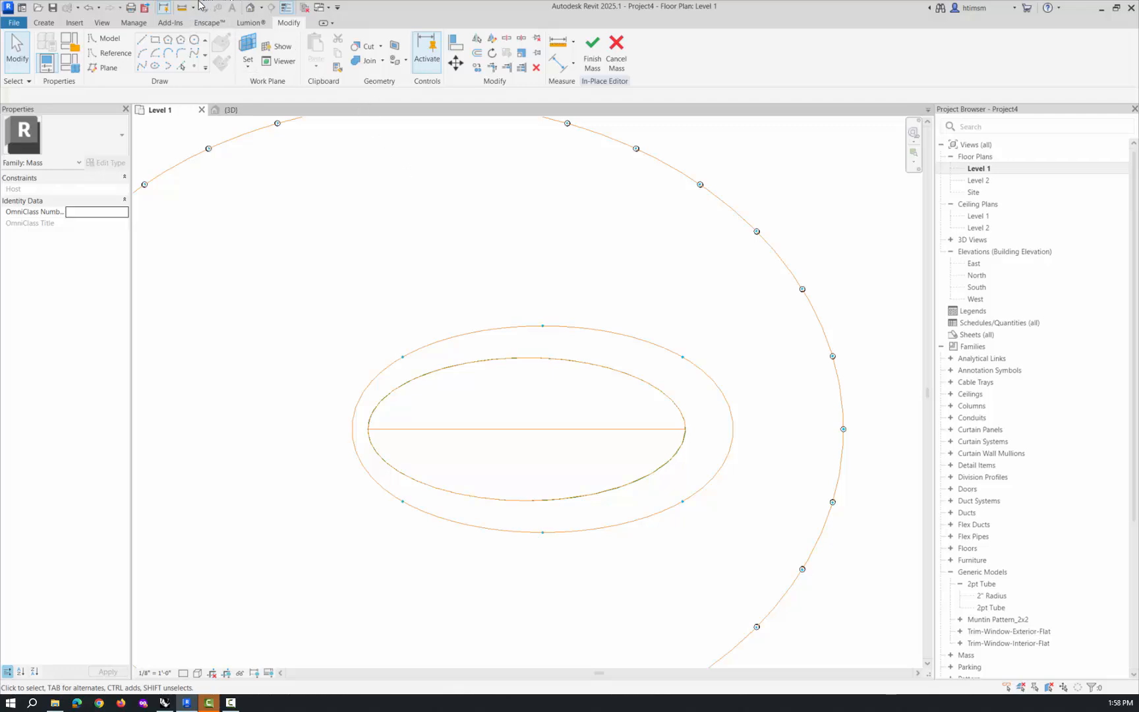
# In the 3D view, divide the path of the traced smallest ellipse.
pyautogui.click(255, 10)
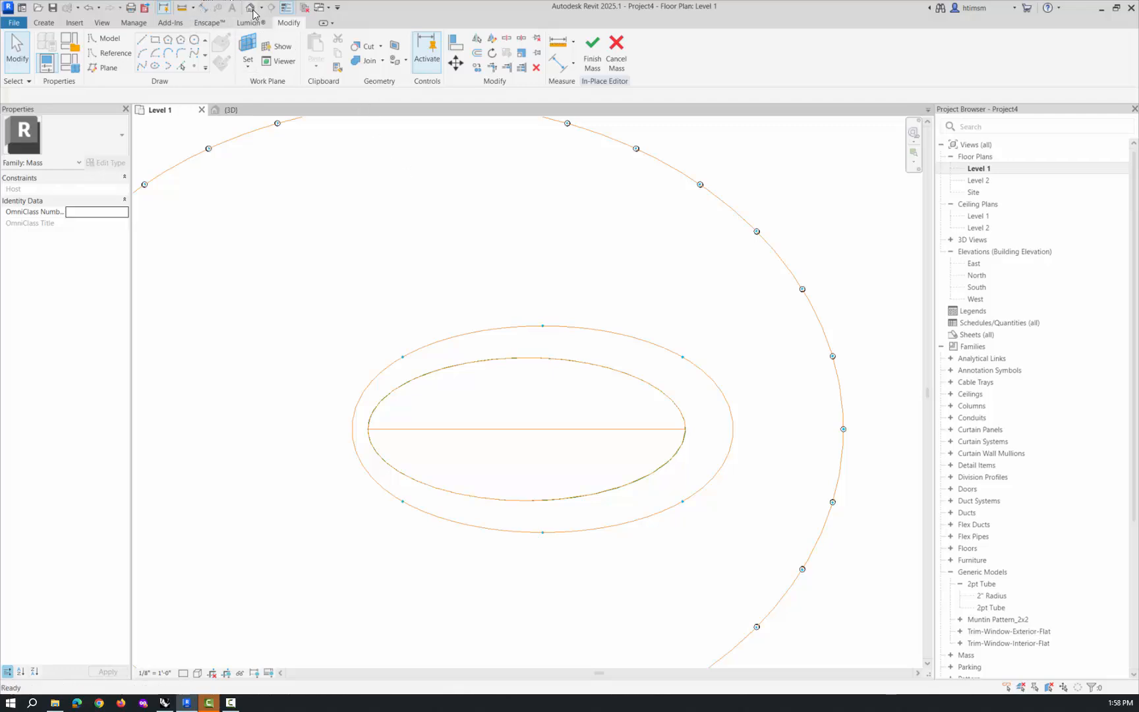
pyautogui.click(454, 512)
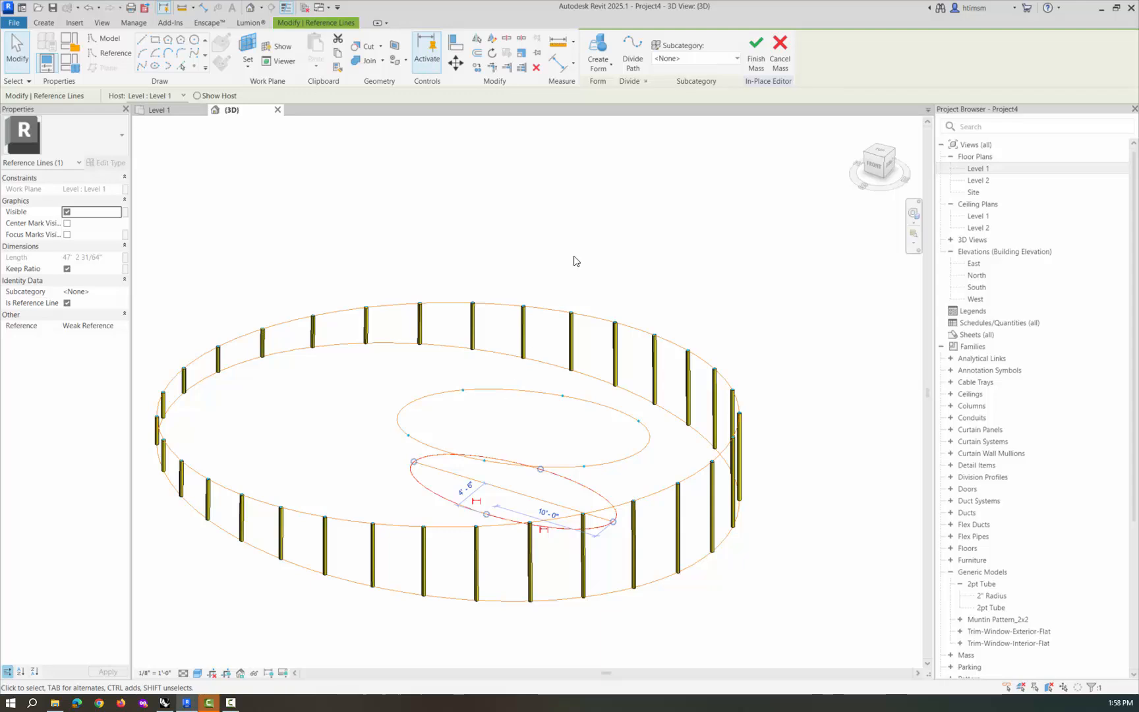
pyautogui.click(630, 61)
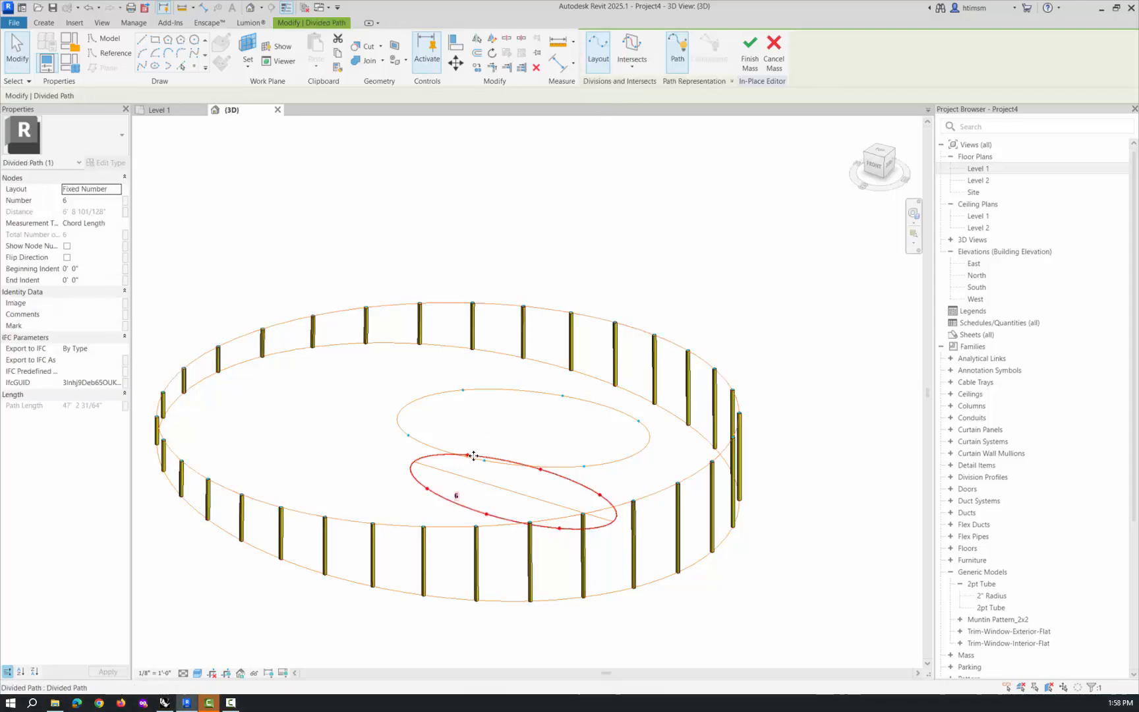
# Link the Number of both inner elliptical divided paths to a new family type parameter named div2.
pyautogui.keyDown('ctrl'); pyautogui.click(417, 441); pyautogui.keyUp('ctrl')
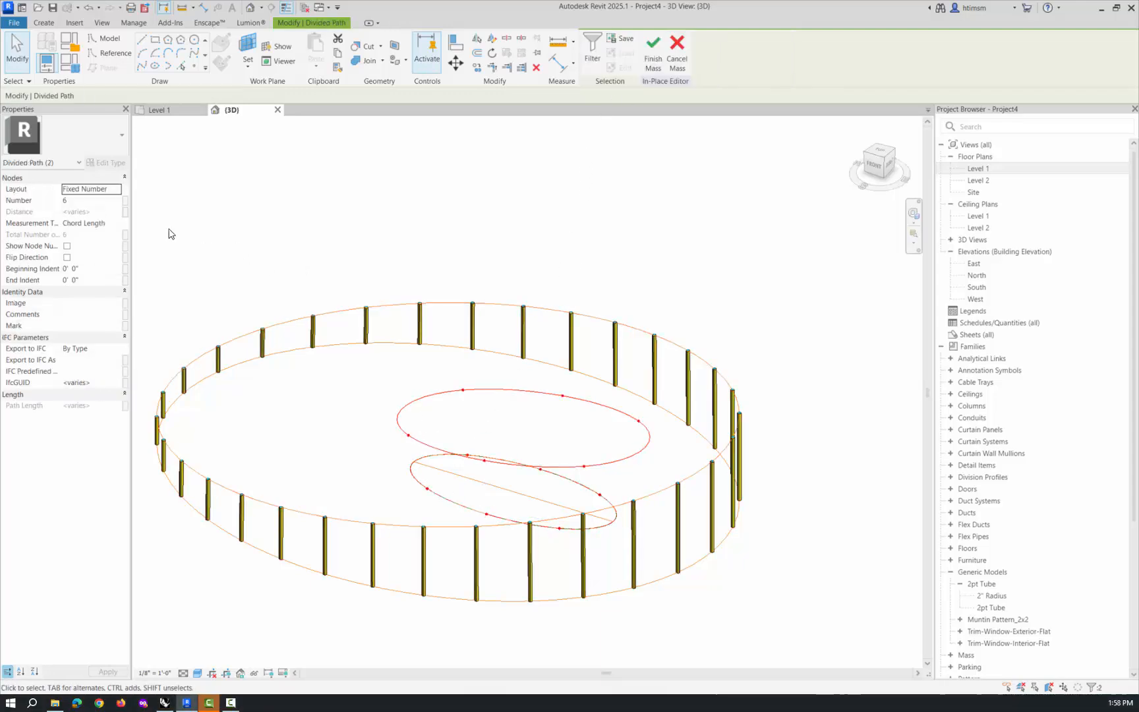
pyautogui.click(126, 201)
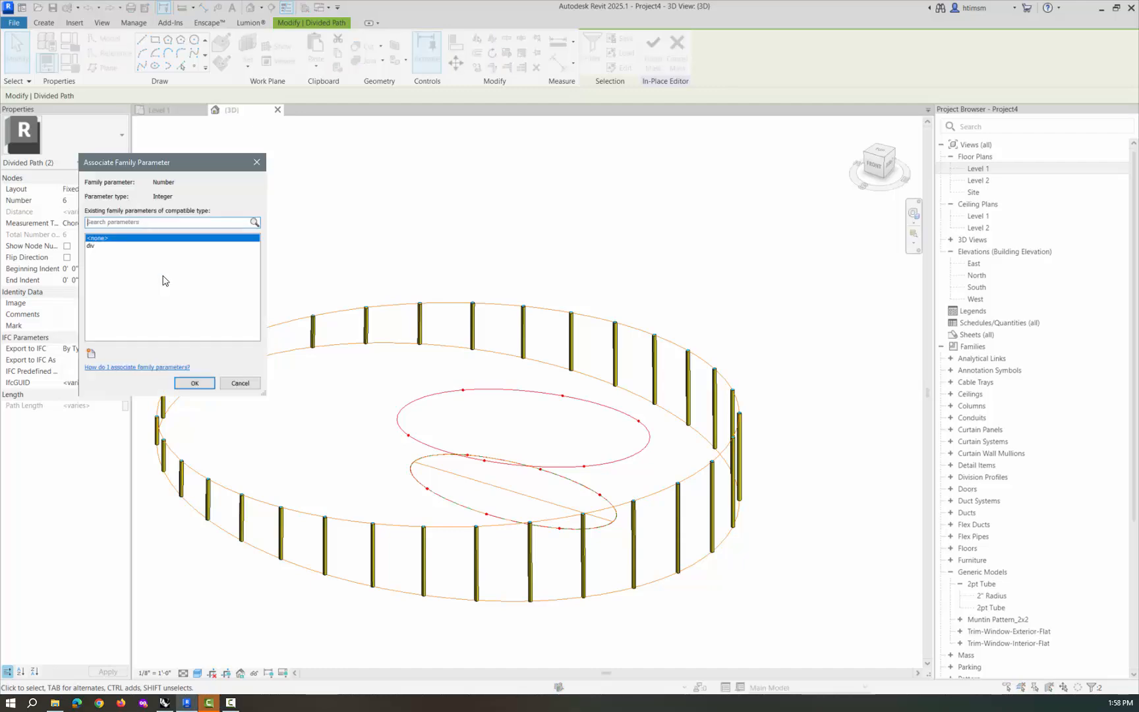
pyautogui.click(91, 354)
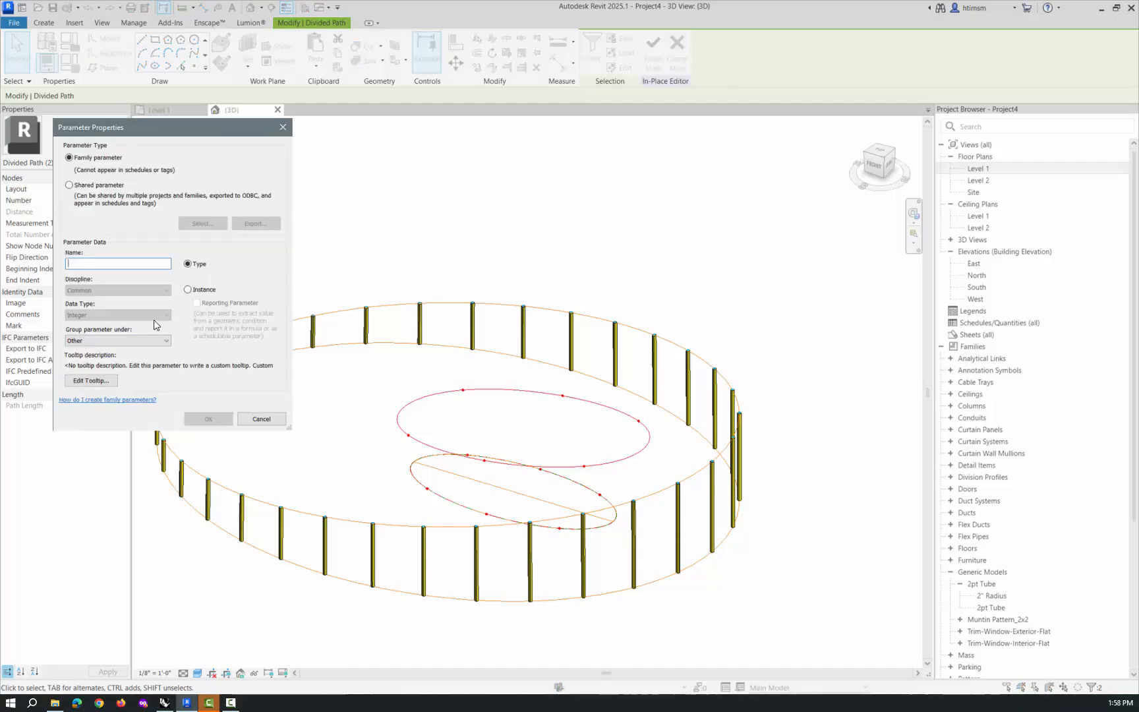
pyautogui.write('div2')
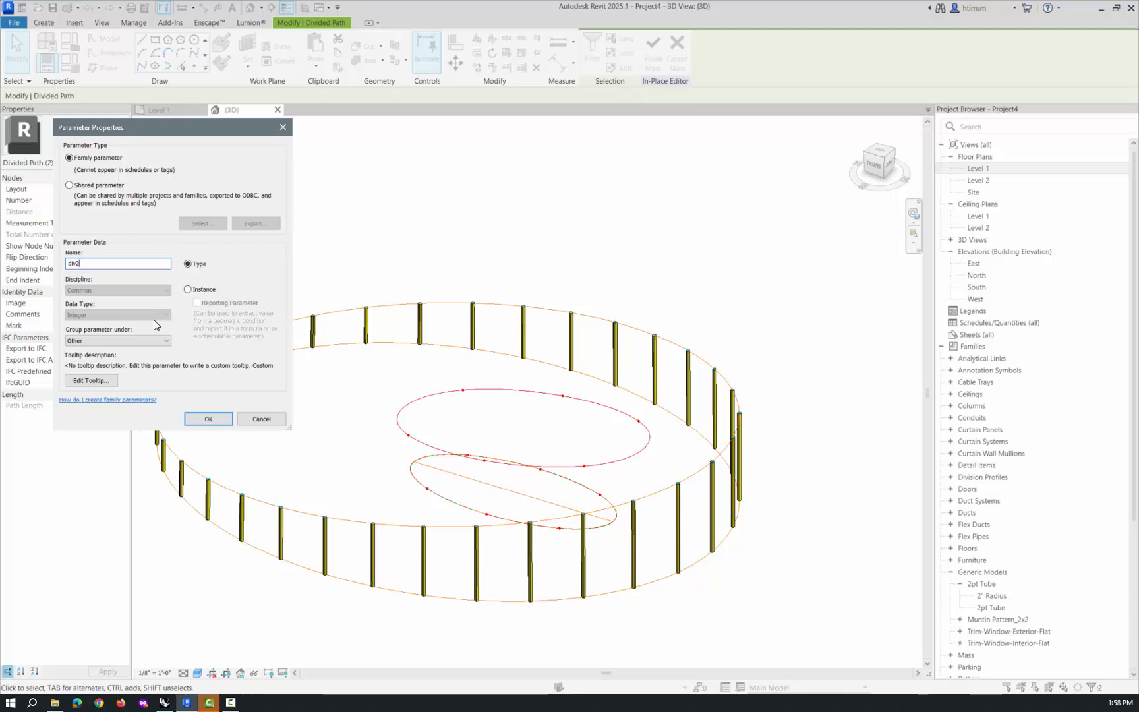
pyautogui.click(215, 420)
pyautogui.click(195, 383)
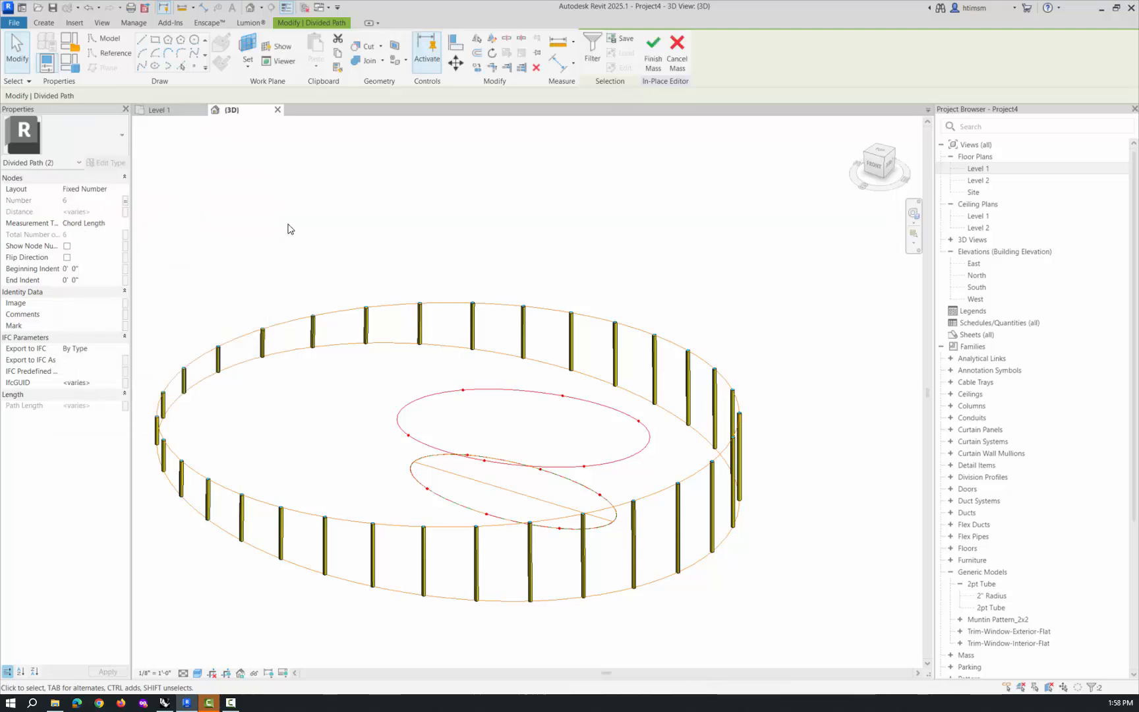
# Increase the div2 value in the family types to divide both inner paths into more segments.
pyautogui.click(68, 63)
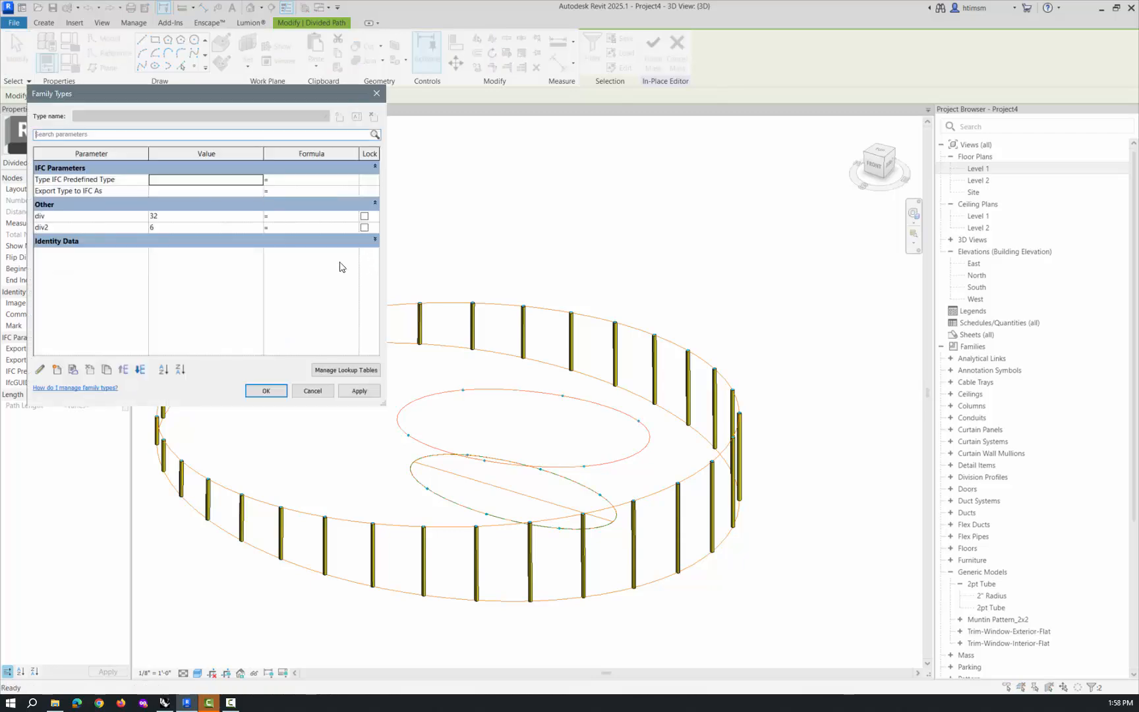
pyautogui.click(163, 228)
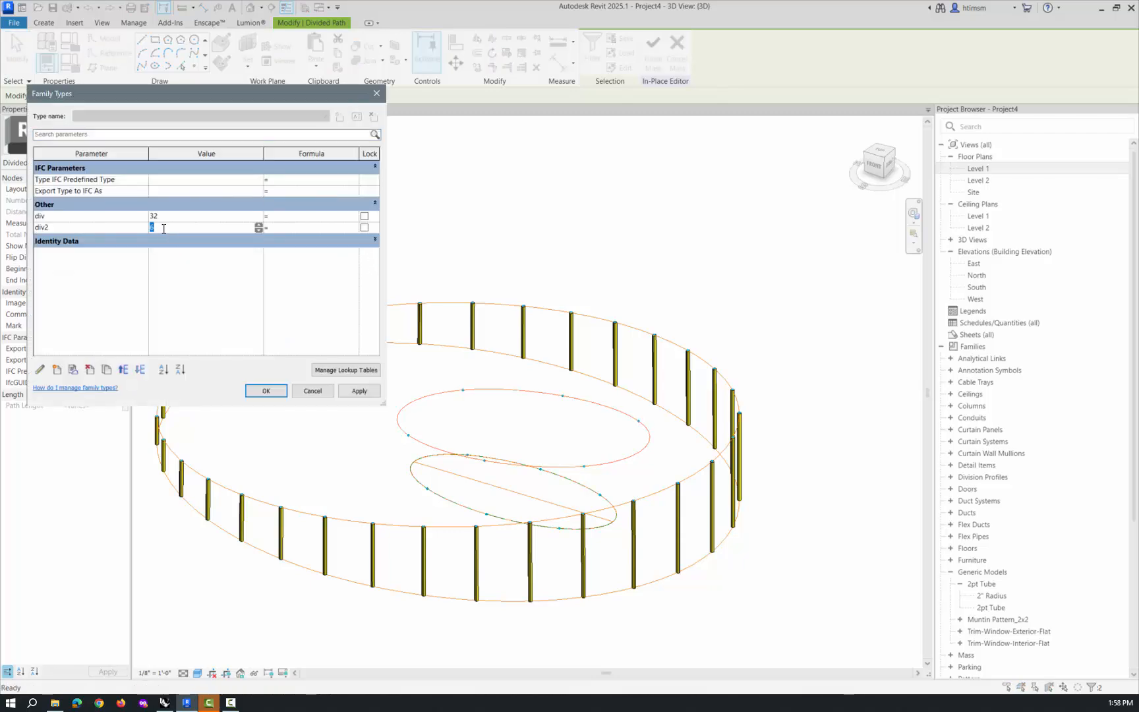
pyautogui.click(269, 392)
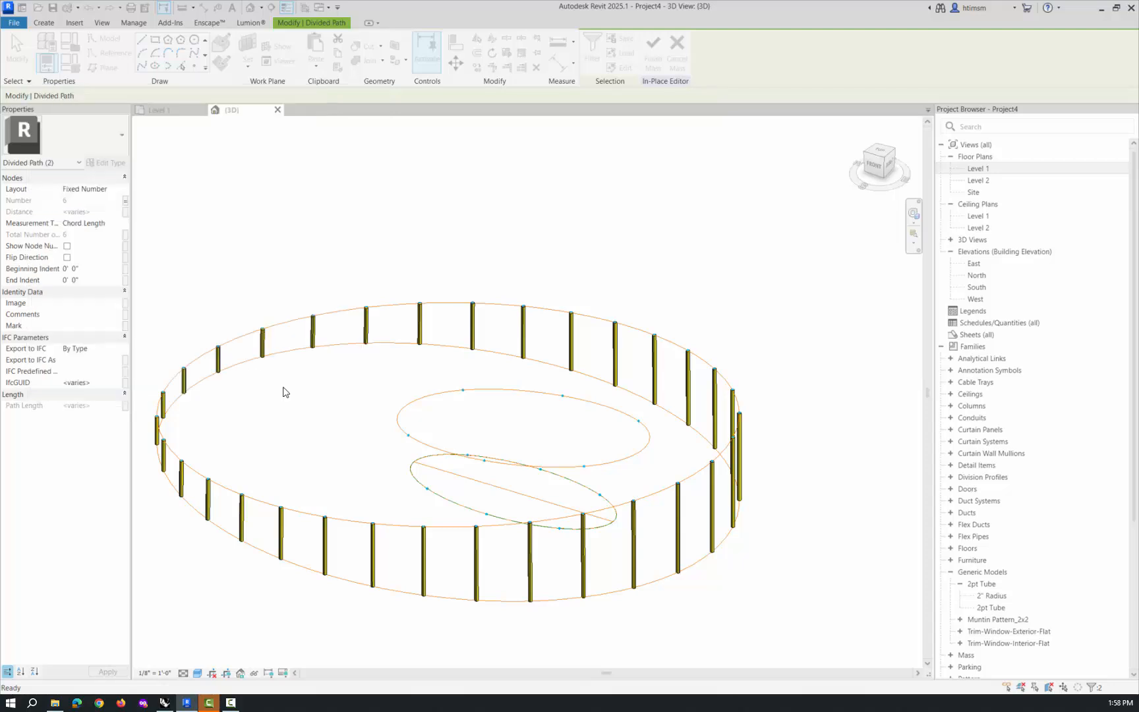
pyautogui.click(619, 238)
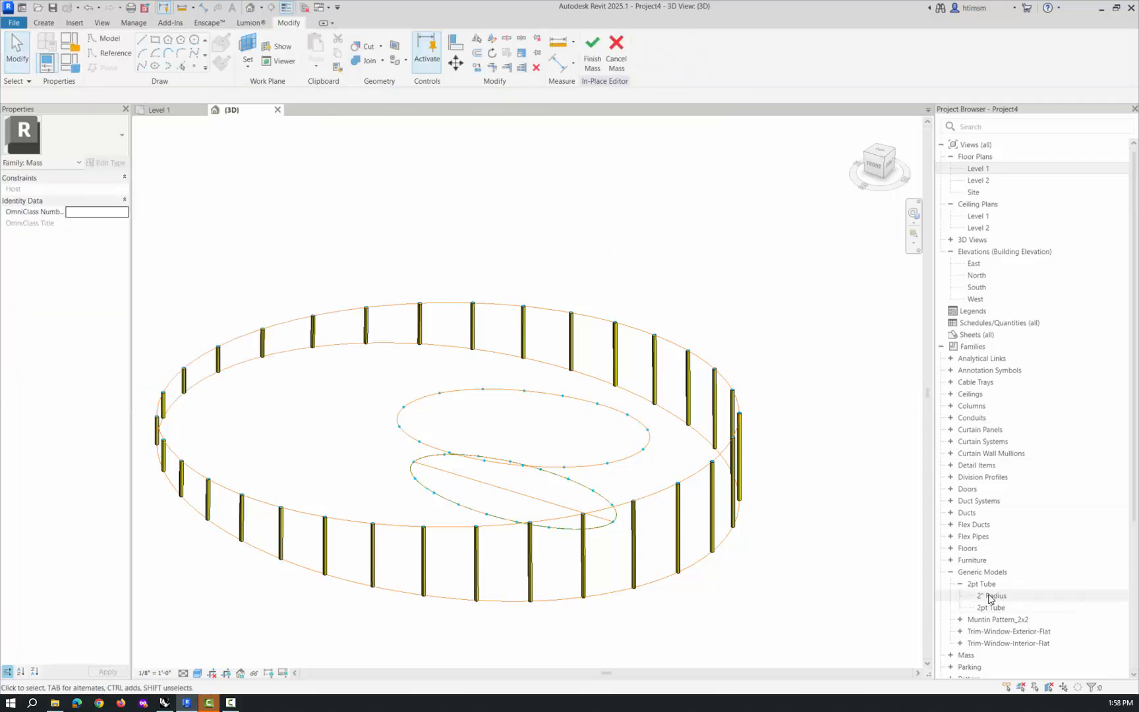
# Place one 2" Radius 2pt Tube from a node on the smallest ellipse to the matching node on the larger inner ellipse.
pyautogui.moveTo(990, 596); pyautogui.dragTo(487, 506)
pyautogui.scroll(3, 483, 511)
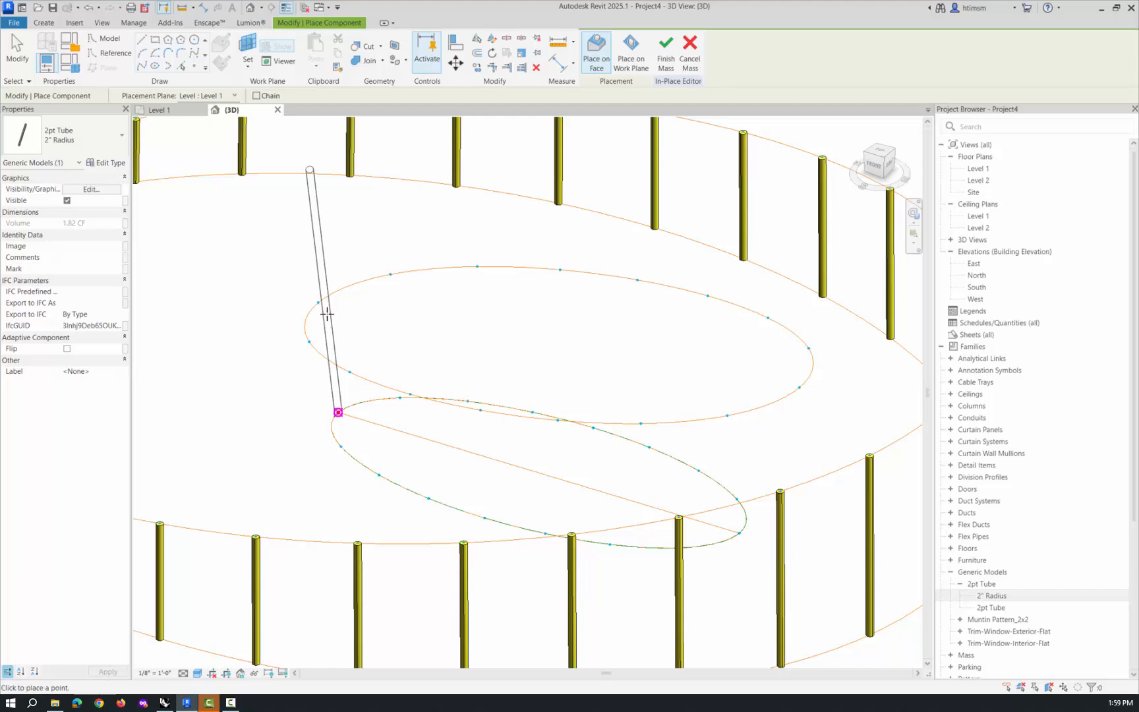
pyautogui.click(338, 413)
pyautogui.click(319, 303)
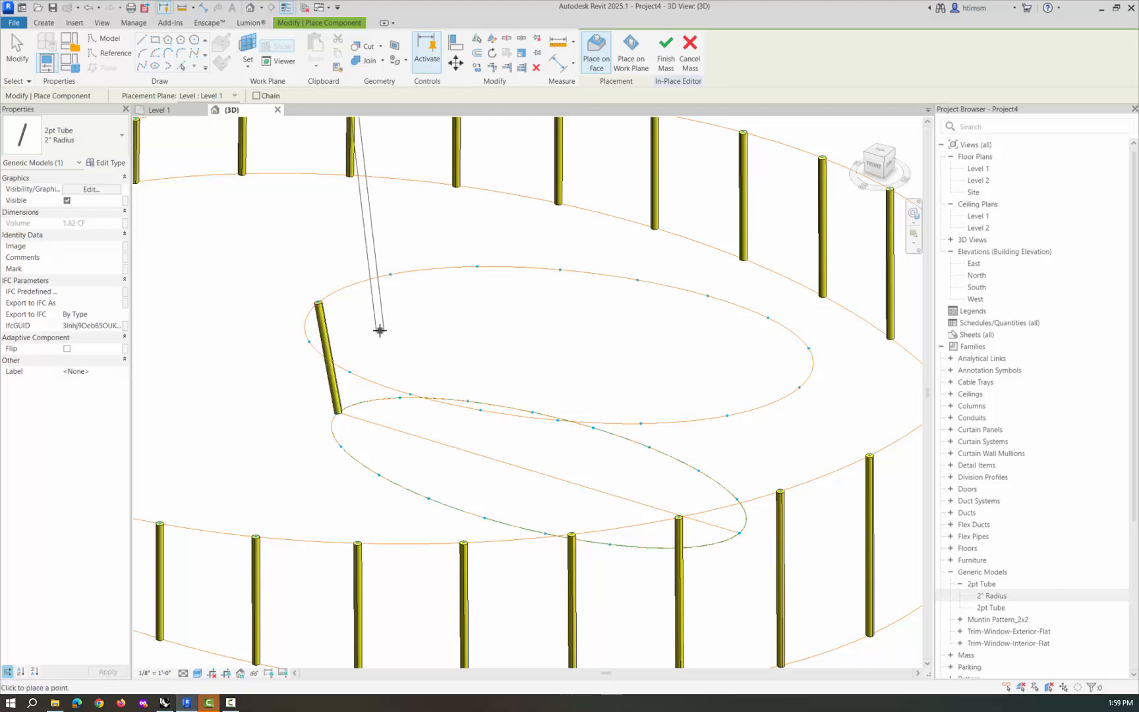
pyautogui.scroll(-3, 380, 328)
pyautogui.scroll(3, 380, 330)
pyautogui.press('Escape')
pyautogui.press('Escape')
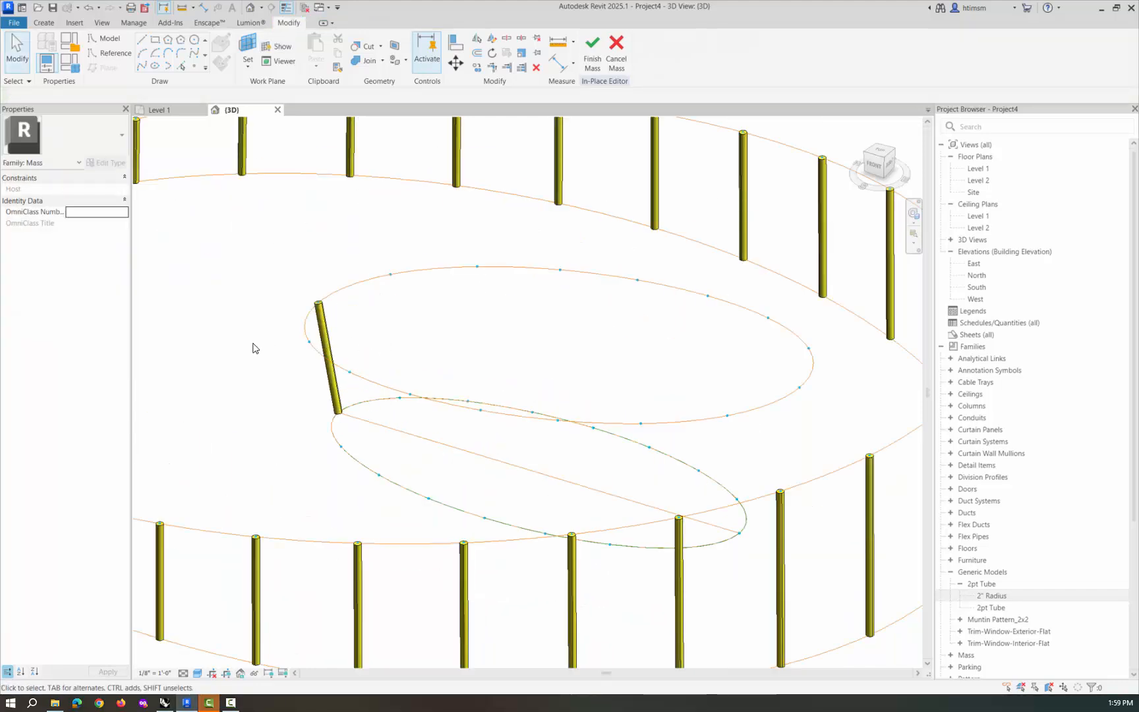
# Repeat the new inner tube around the two inner divided paths.
pyautogui.scroll(-3, 257, 350)
pyautogui.keyDown('shift'); pyautogui.moveTo(259, 351); pyautogui.dragTo(616, 315, button='middle'); pyautogui.keyUp('shift')
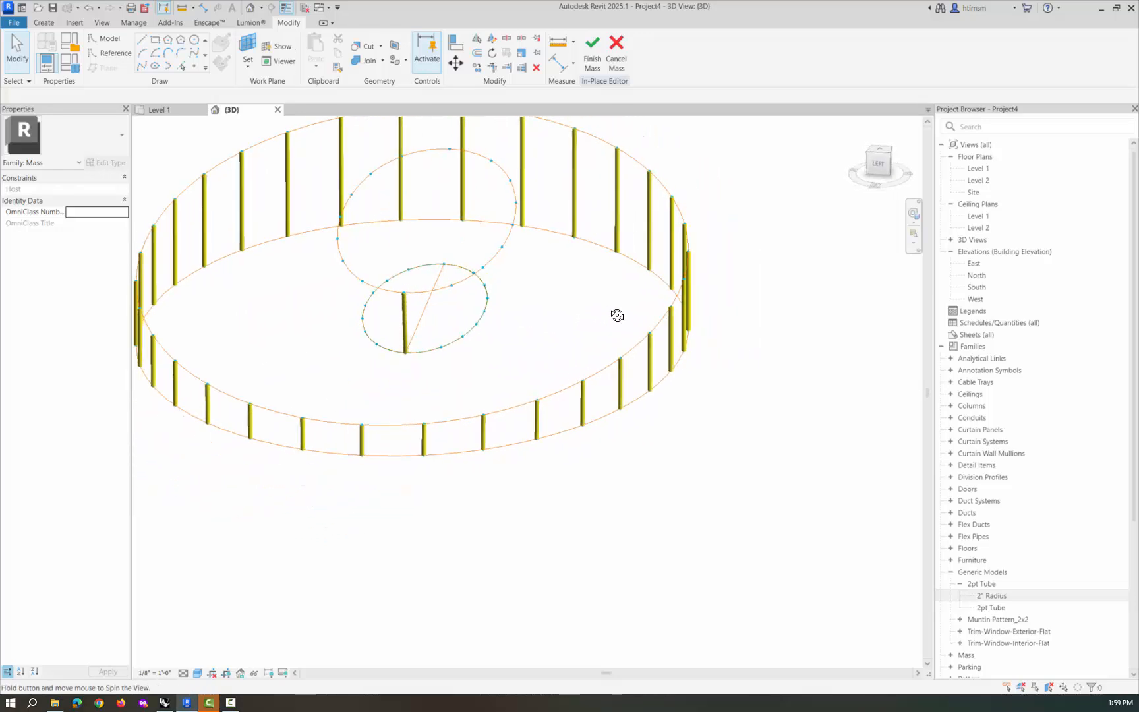
pyautogui.click(404, 322)
pyautogui.click(507, 55)
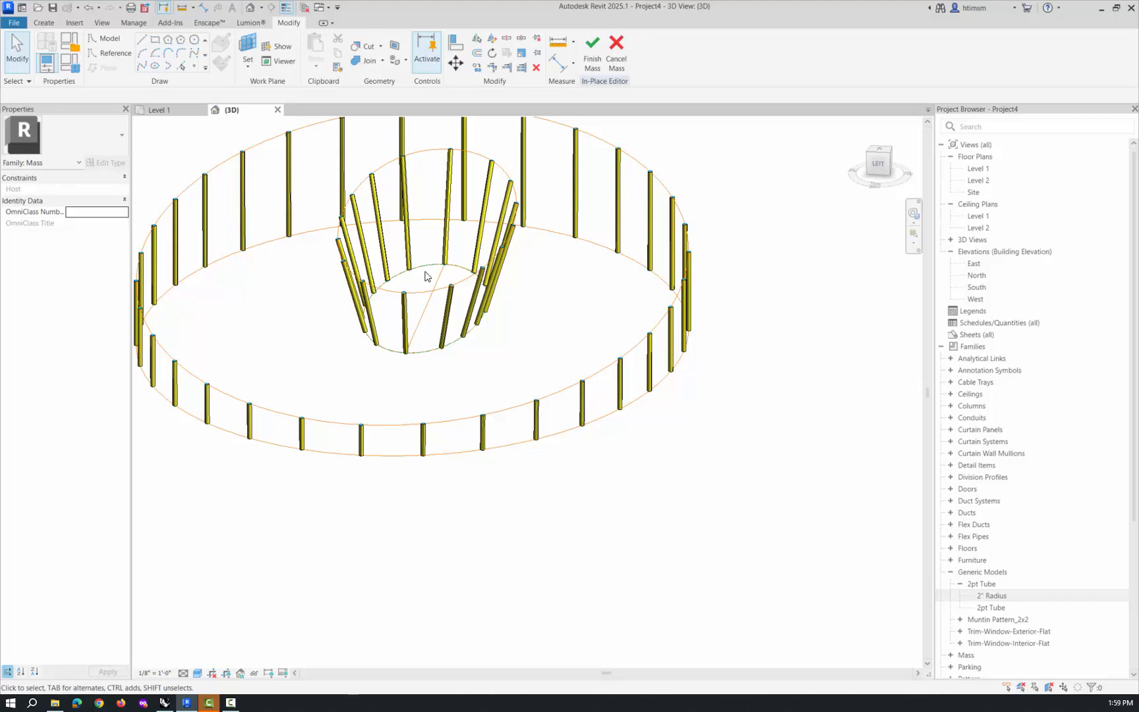
# Duplicate the inner repeater's tube type as 1" Radius and set its R Tube to 0' 1".
pyautogui.click(442, 301)
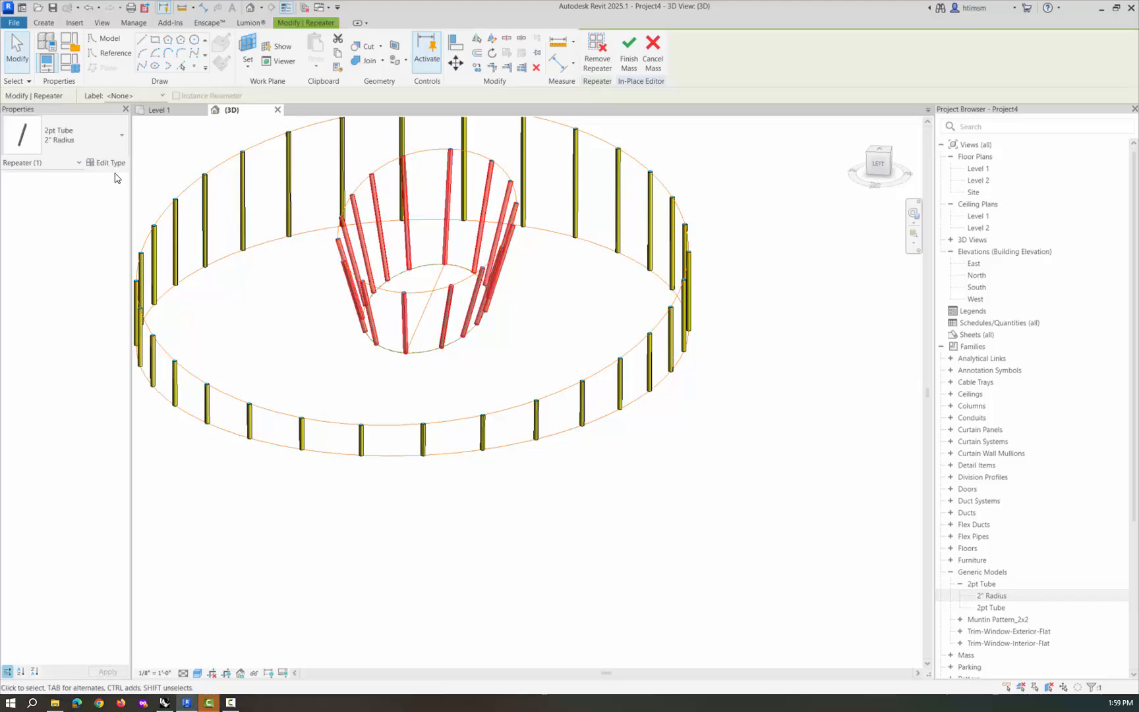
pyautogui.click(111, 163)
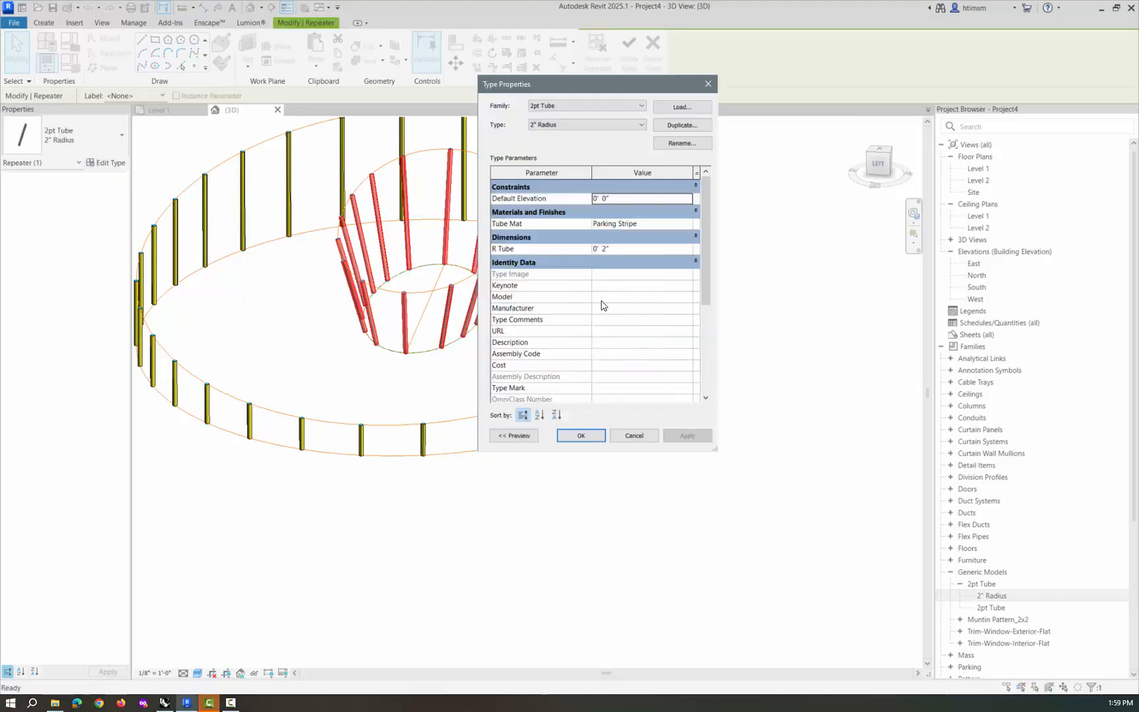
pyautogui.click(682, 125)
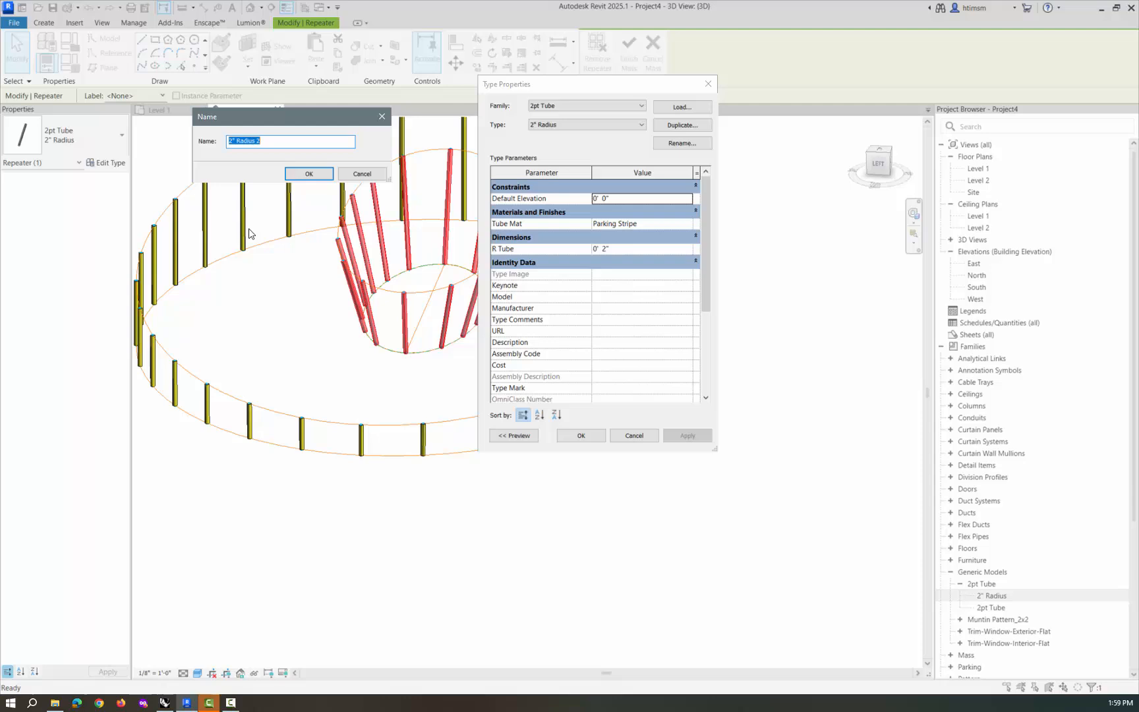
pyautogui.click(232, 141)
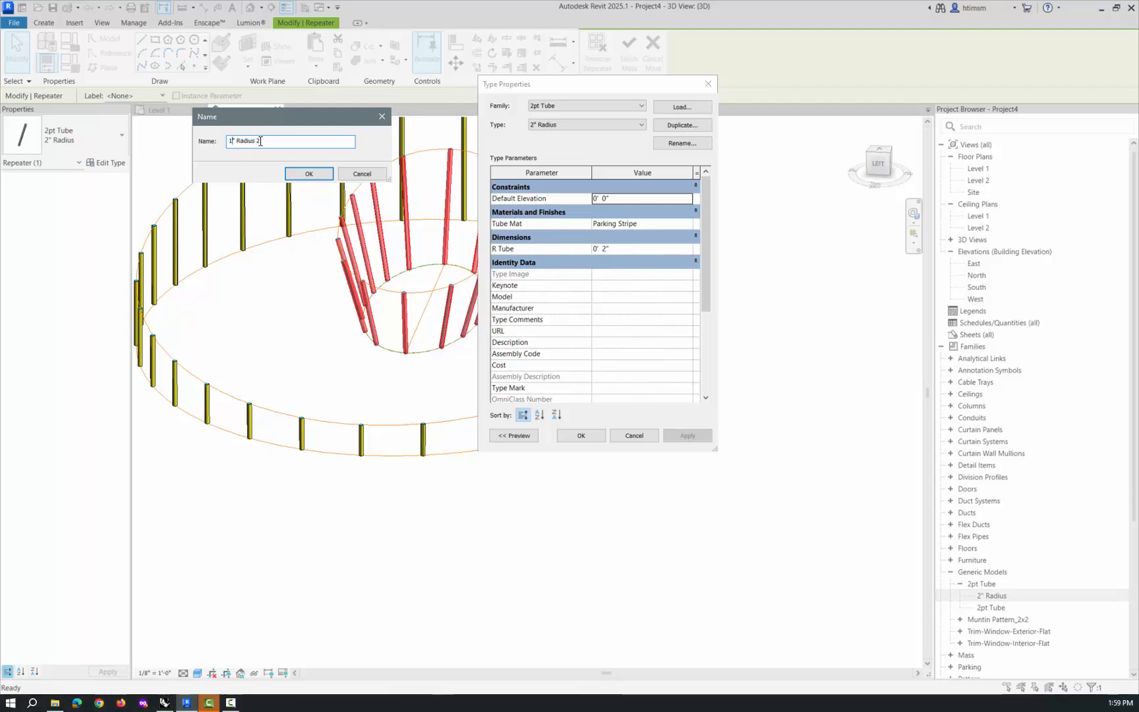
pyautogui.press('BackSpace')
pyautogui.press('BackSpace')
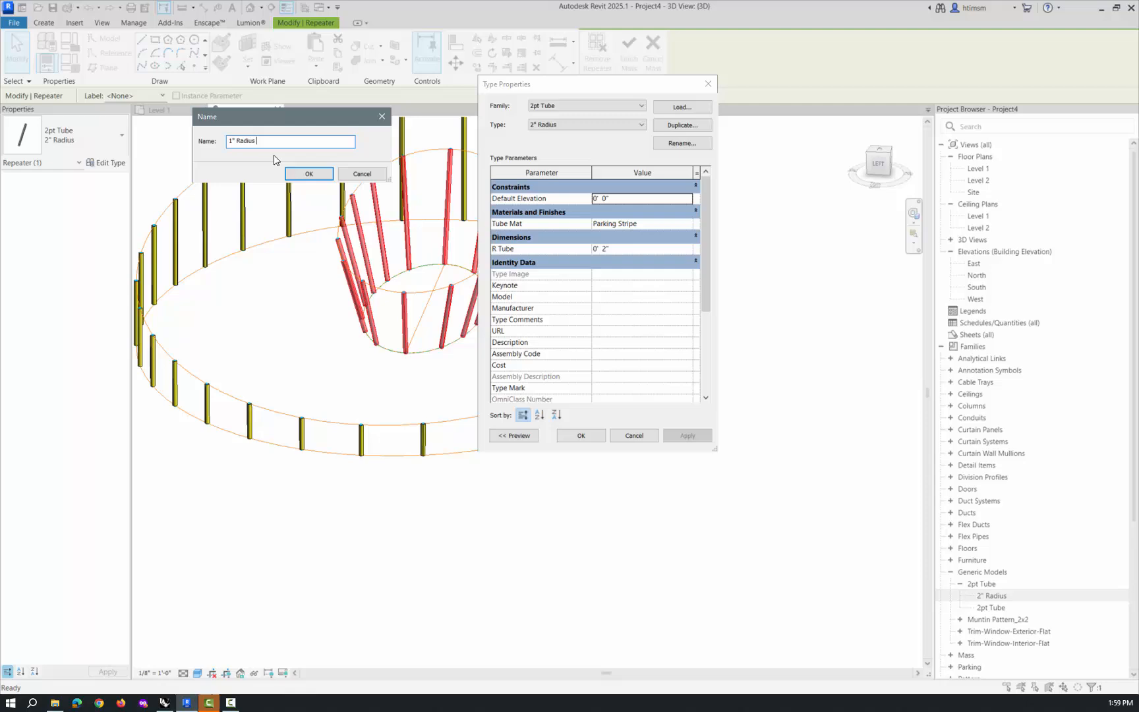
pyautogui.click(305, 174)
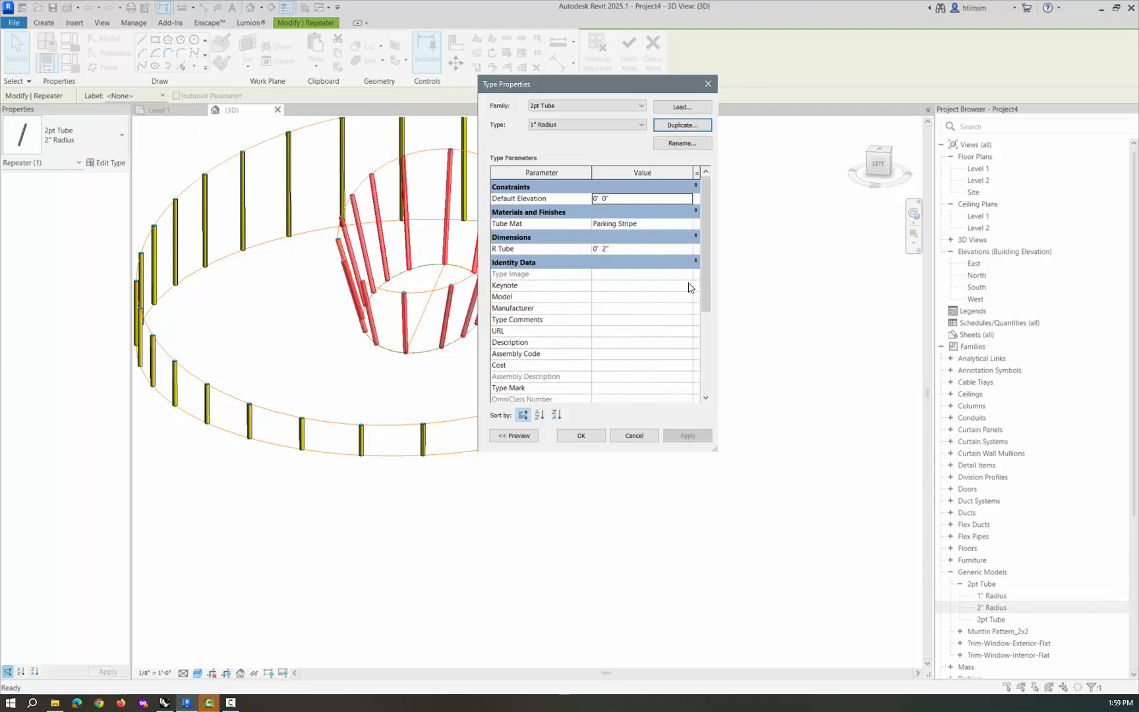
pyautogui.click(606, 249)
pyautogui.press('BackSpace')
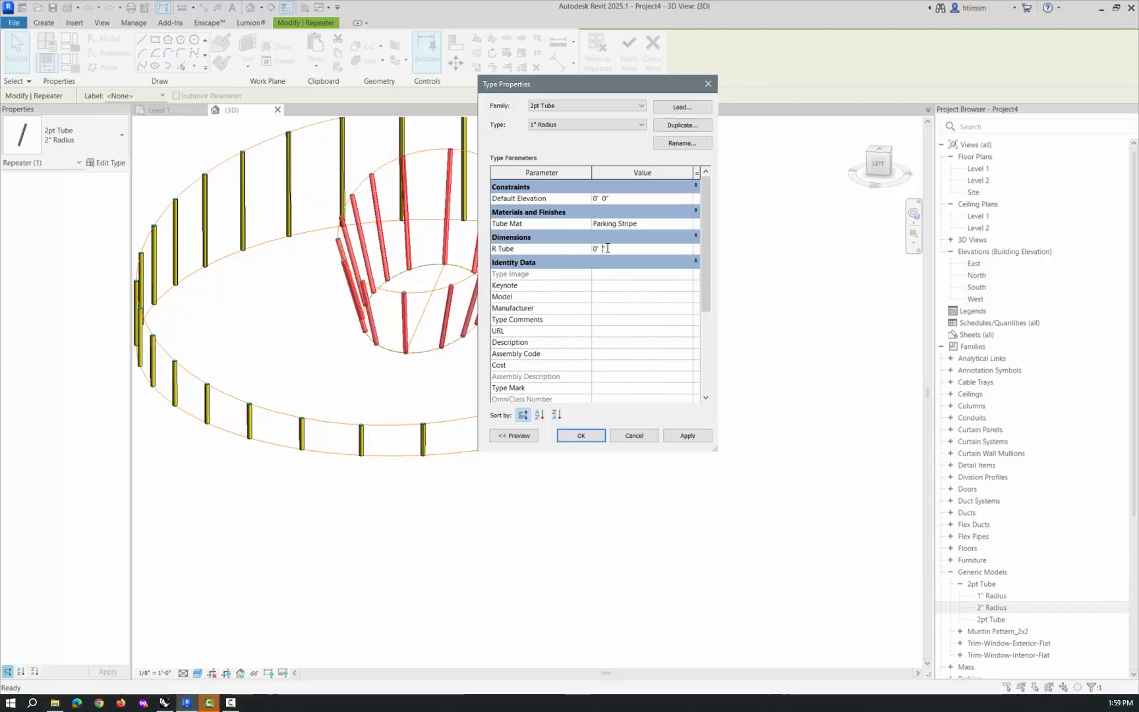
pyautogui.write('1')
# Assign the Steel, Carbon material to the 1" Radius type's Tube Mat, with Use Render Appearance enabled for shading.
pyautogui.click(689, 224)
pyautogui.click(690, 226)
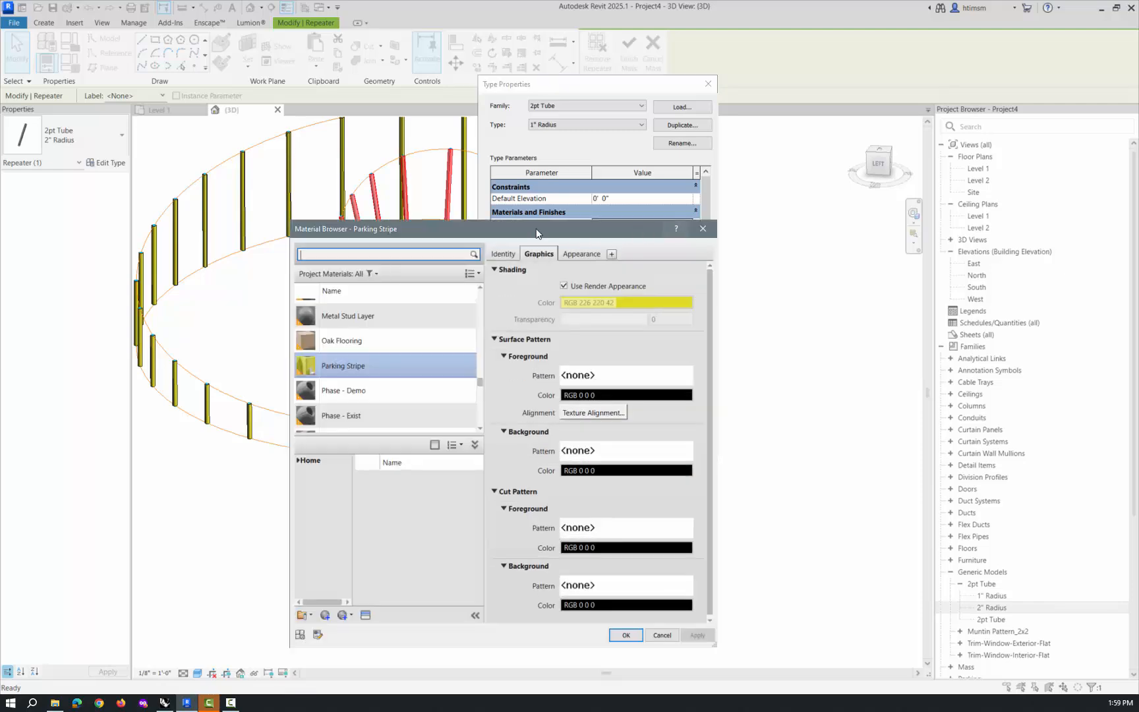
pyautogui.scroll(-5, 372, 374)
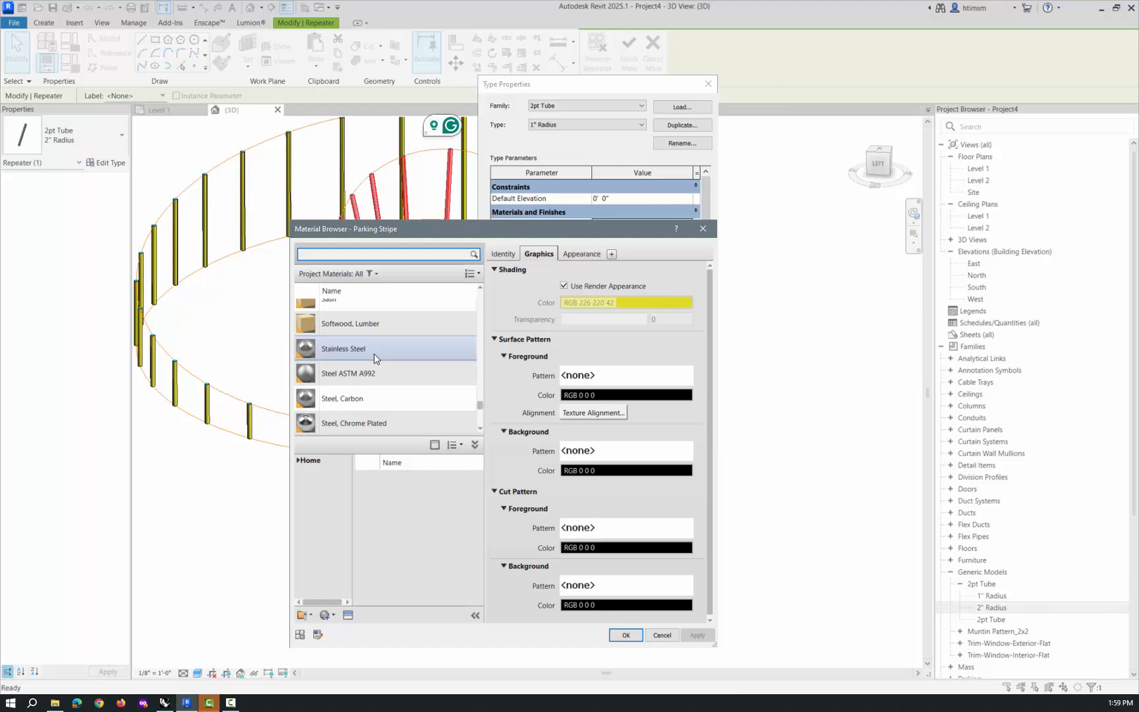
pyautogui.click(355, 397)
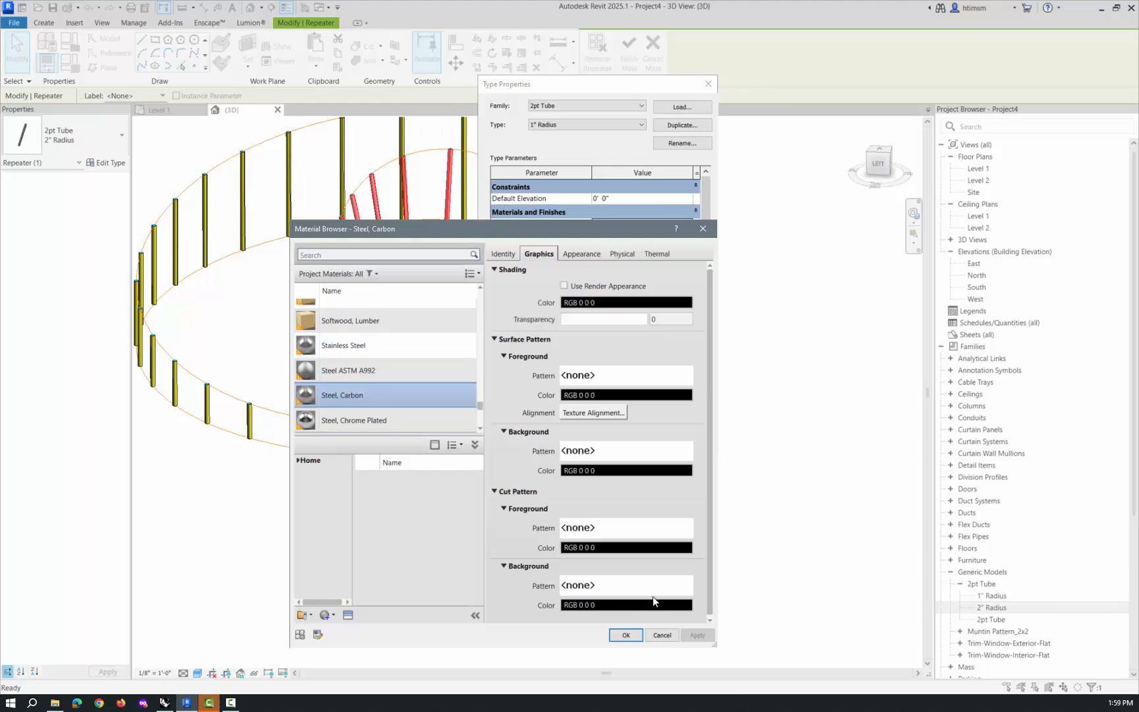
pyautogui.click(564, 285)
pyautogui.click(626, 635)
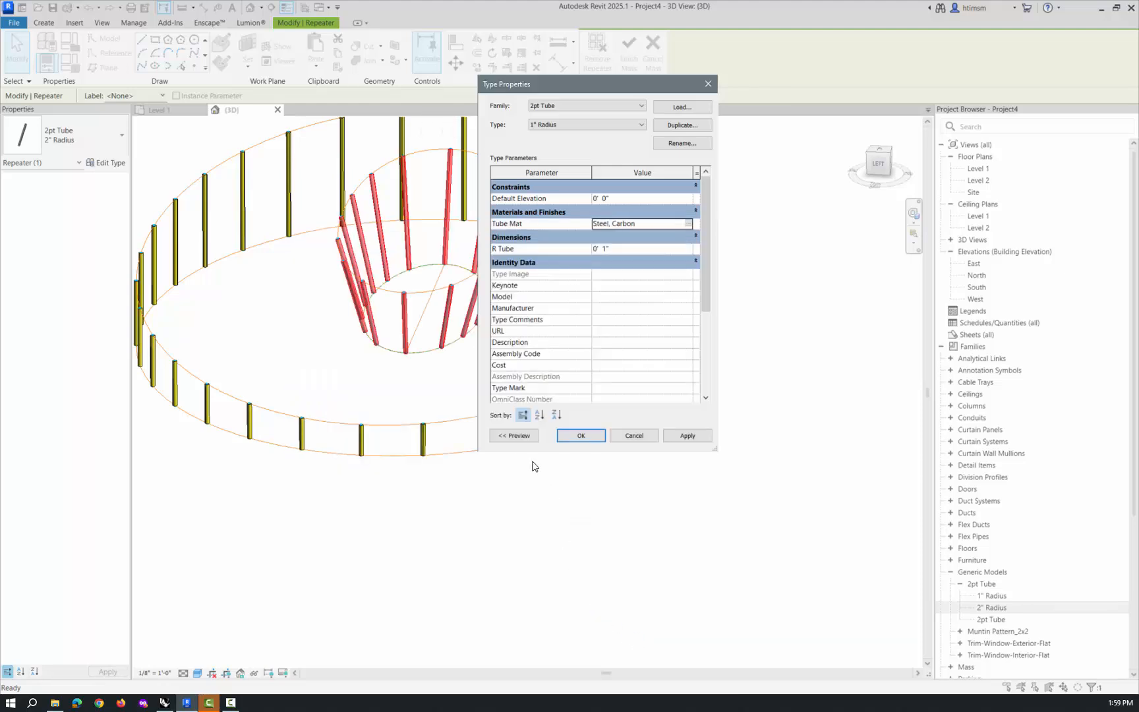
pyautogui.click(577, 436)
pyautogui.click(602, 538)
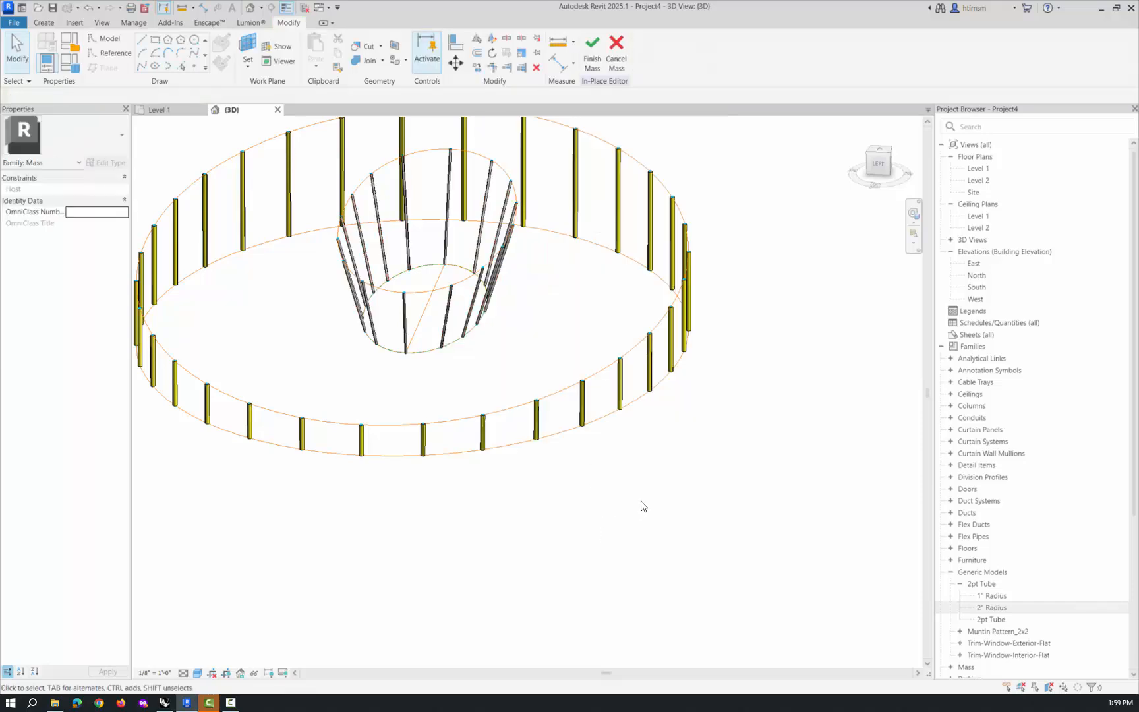
pyautogui.keyDown('shift'); pyautogui.moveTo(699, 486); pyautogui.dragTo(379, 513, button='middle'); pyautogui.keyUp('shift')
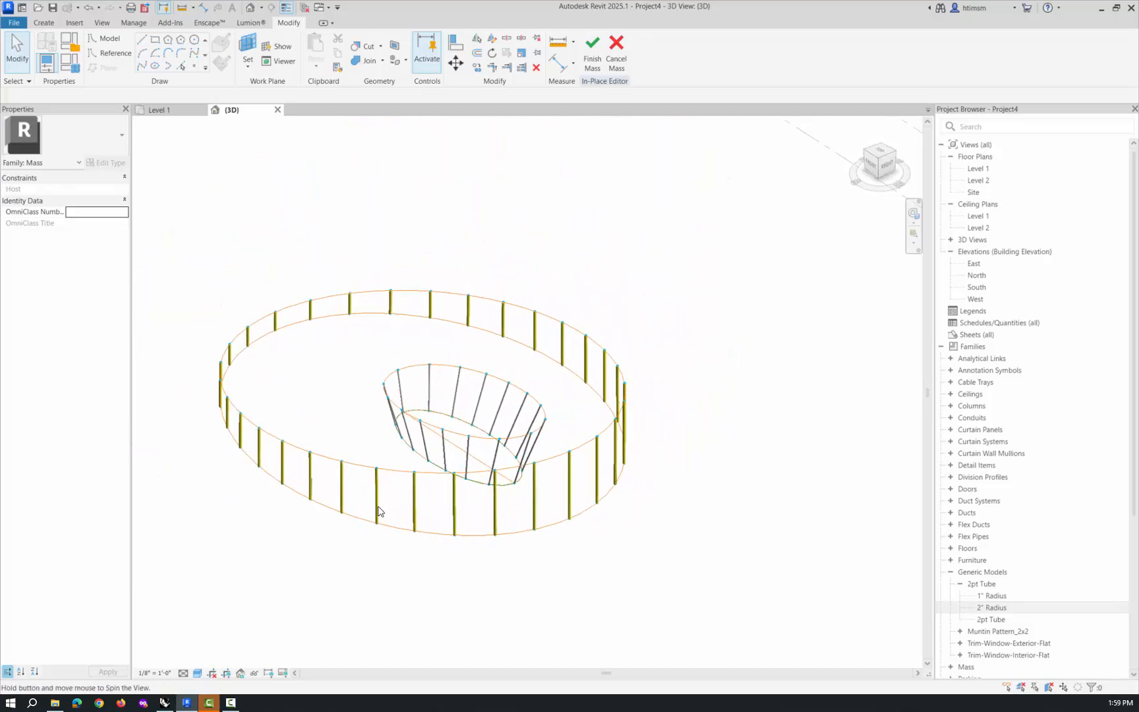